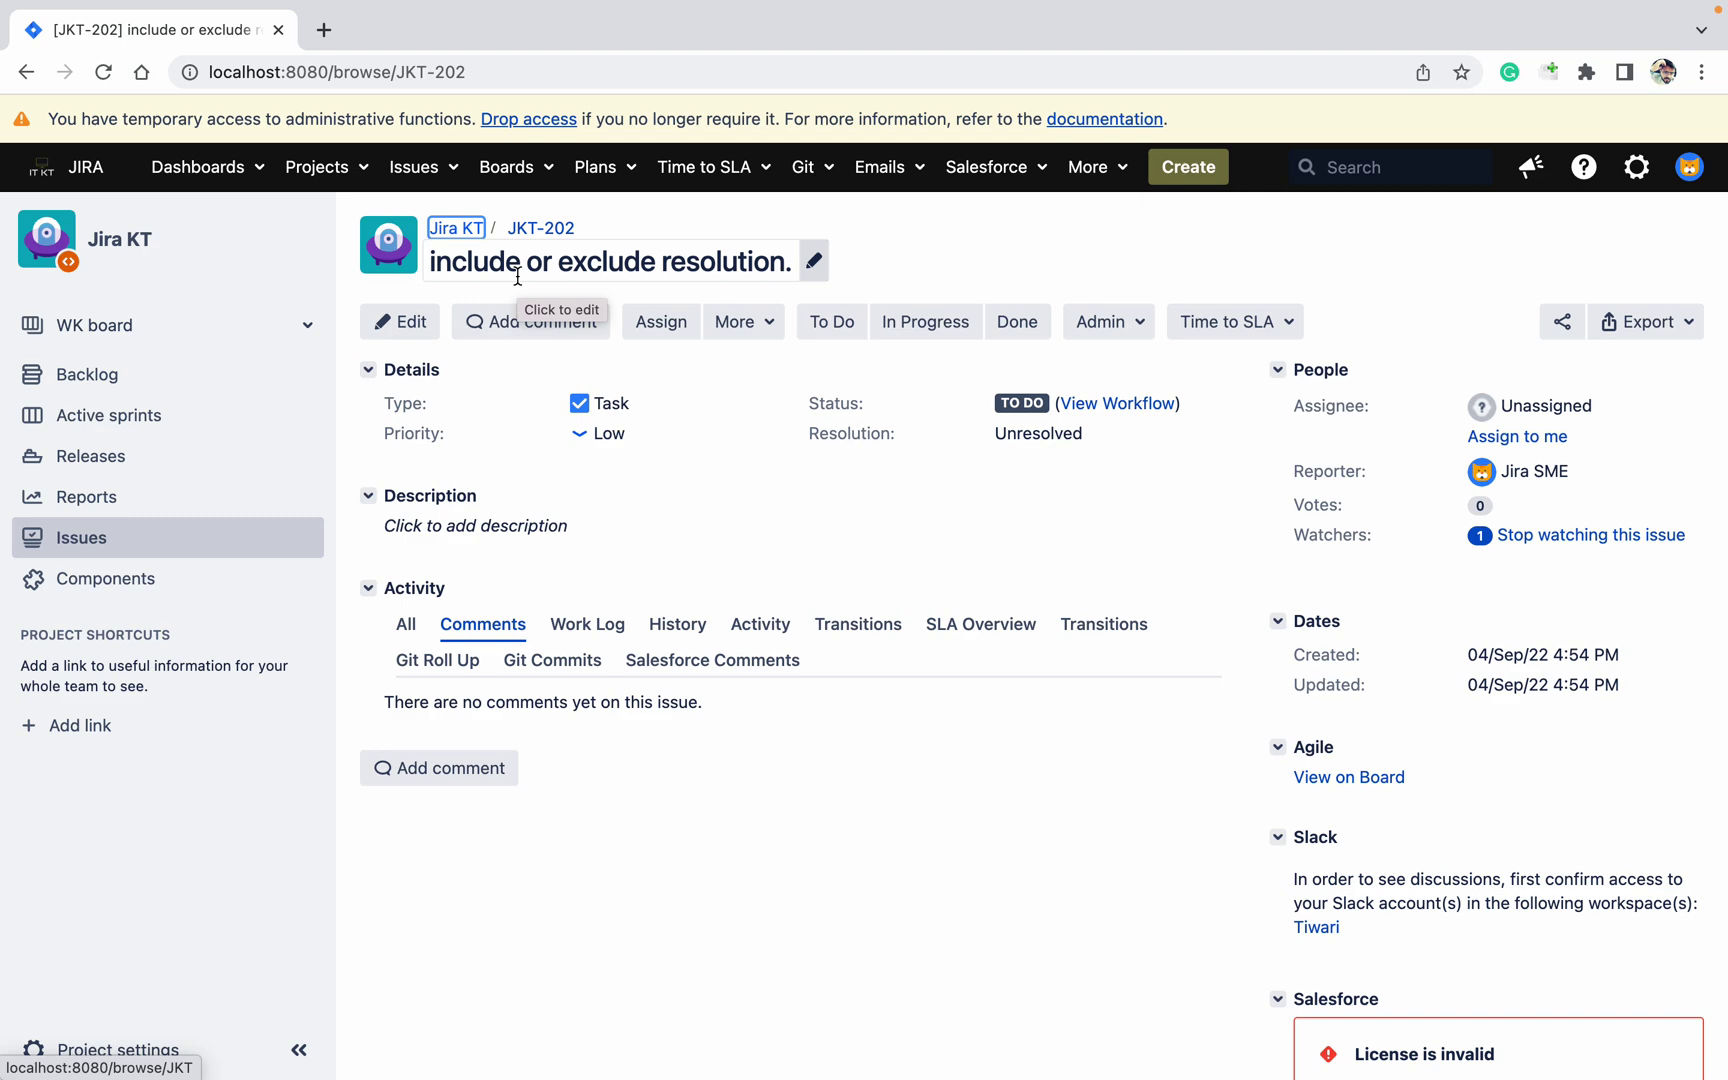
Step: Open the Done transition dialog on issue JKT-202, with Resolution preset to Done
{"action": "left_click", "coordinate": [1010, 336]}
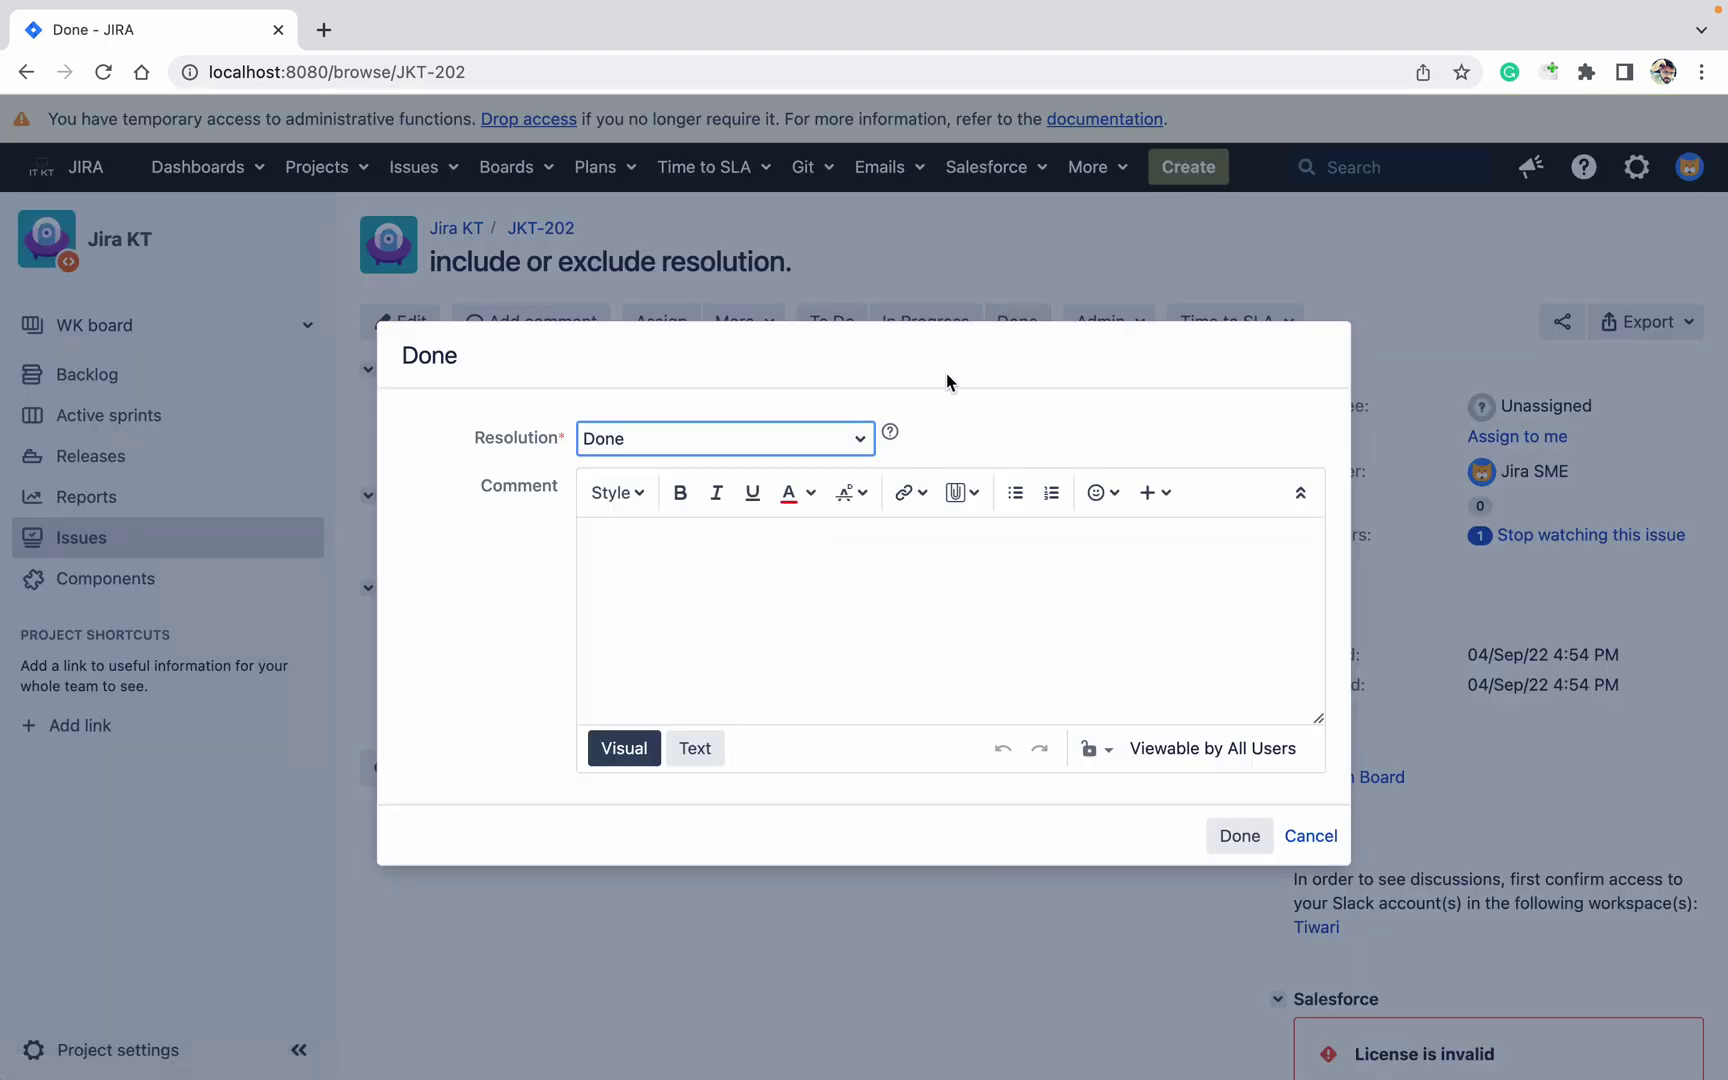
{"action": "left_click", "coordinate": [791, 448]}
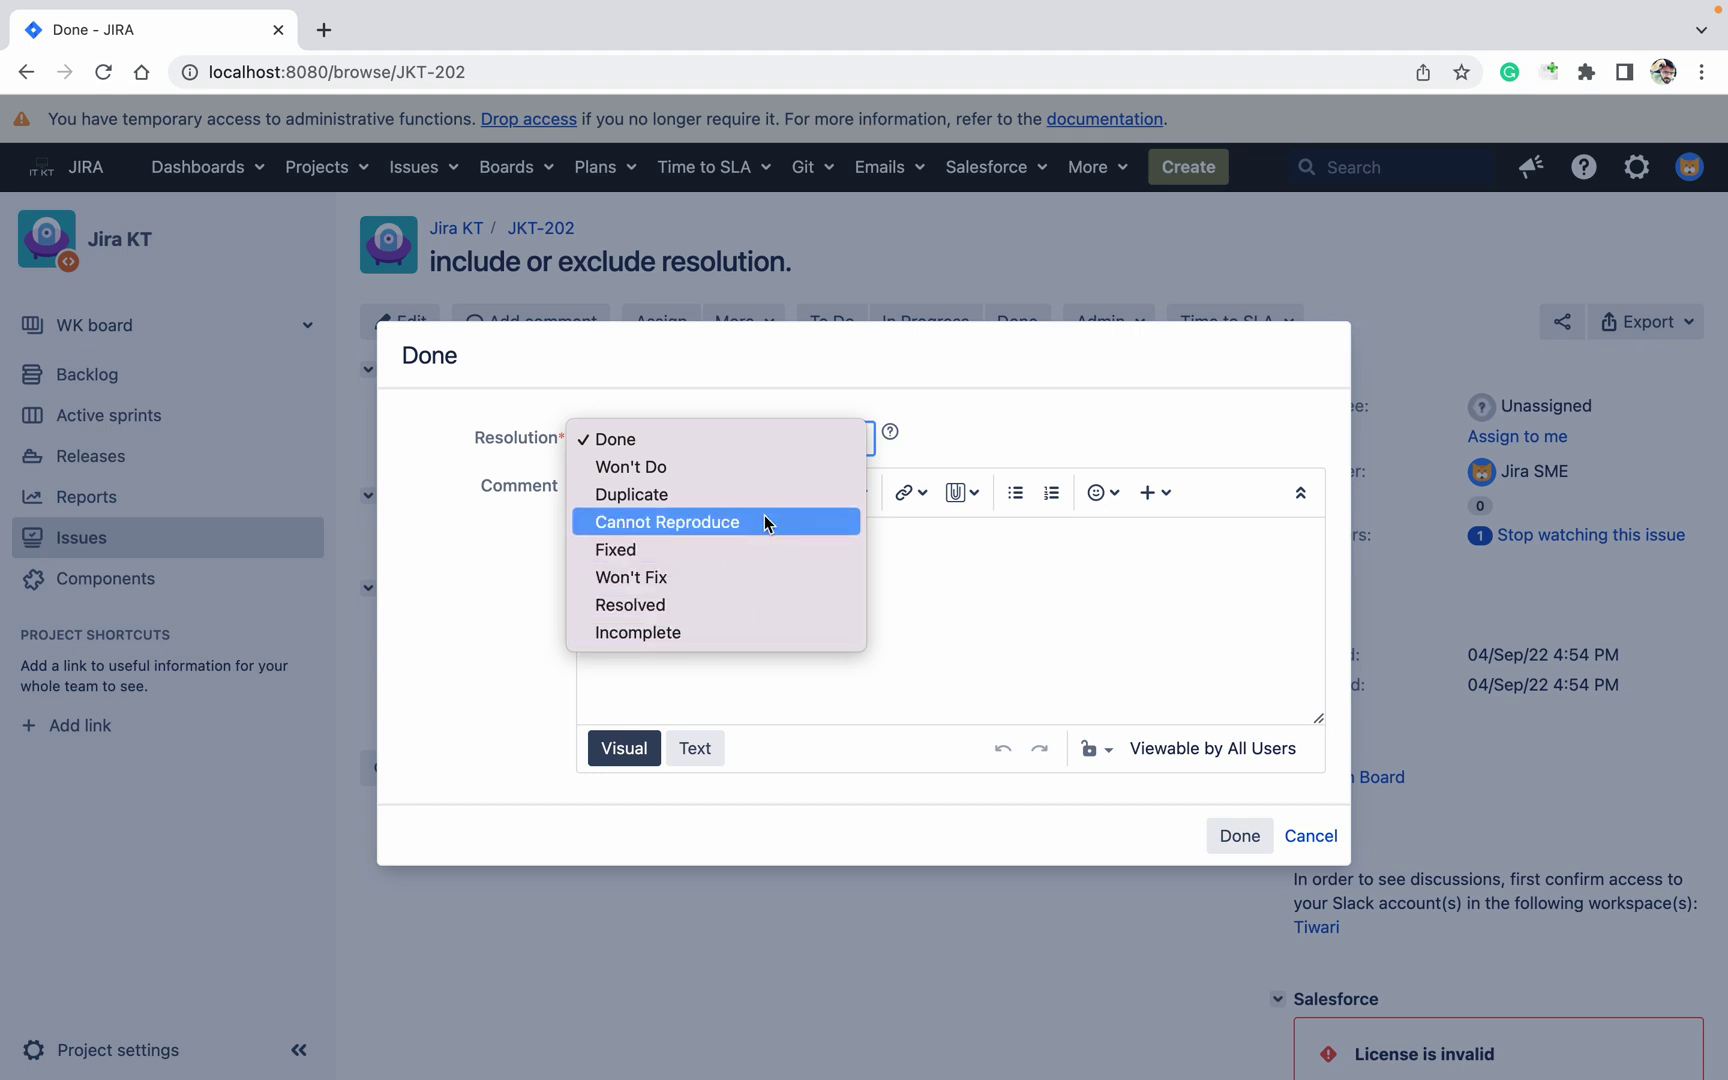
{"action": "left_click", "coordinate": [513, 559]}
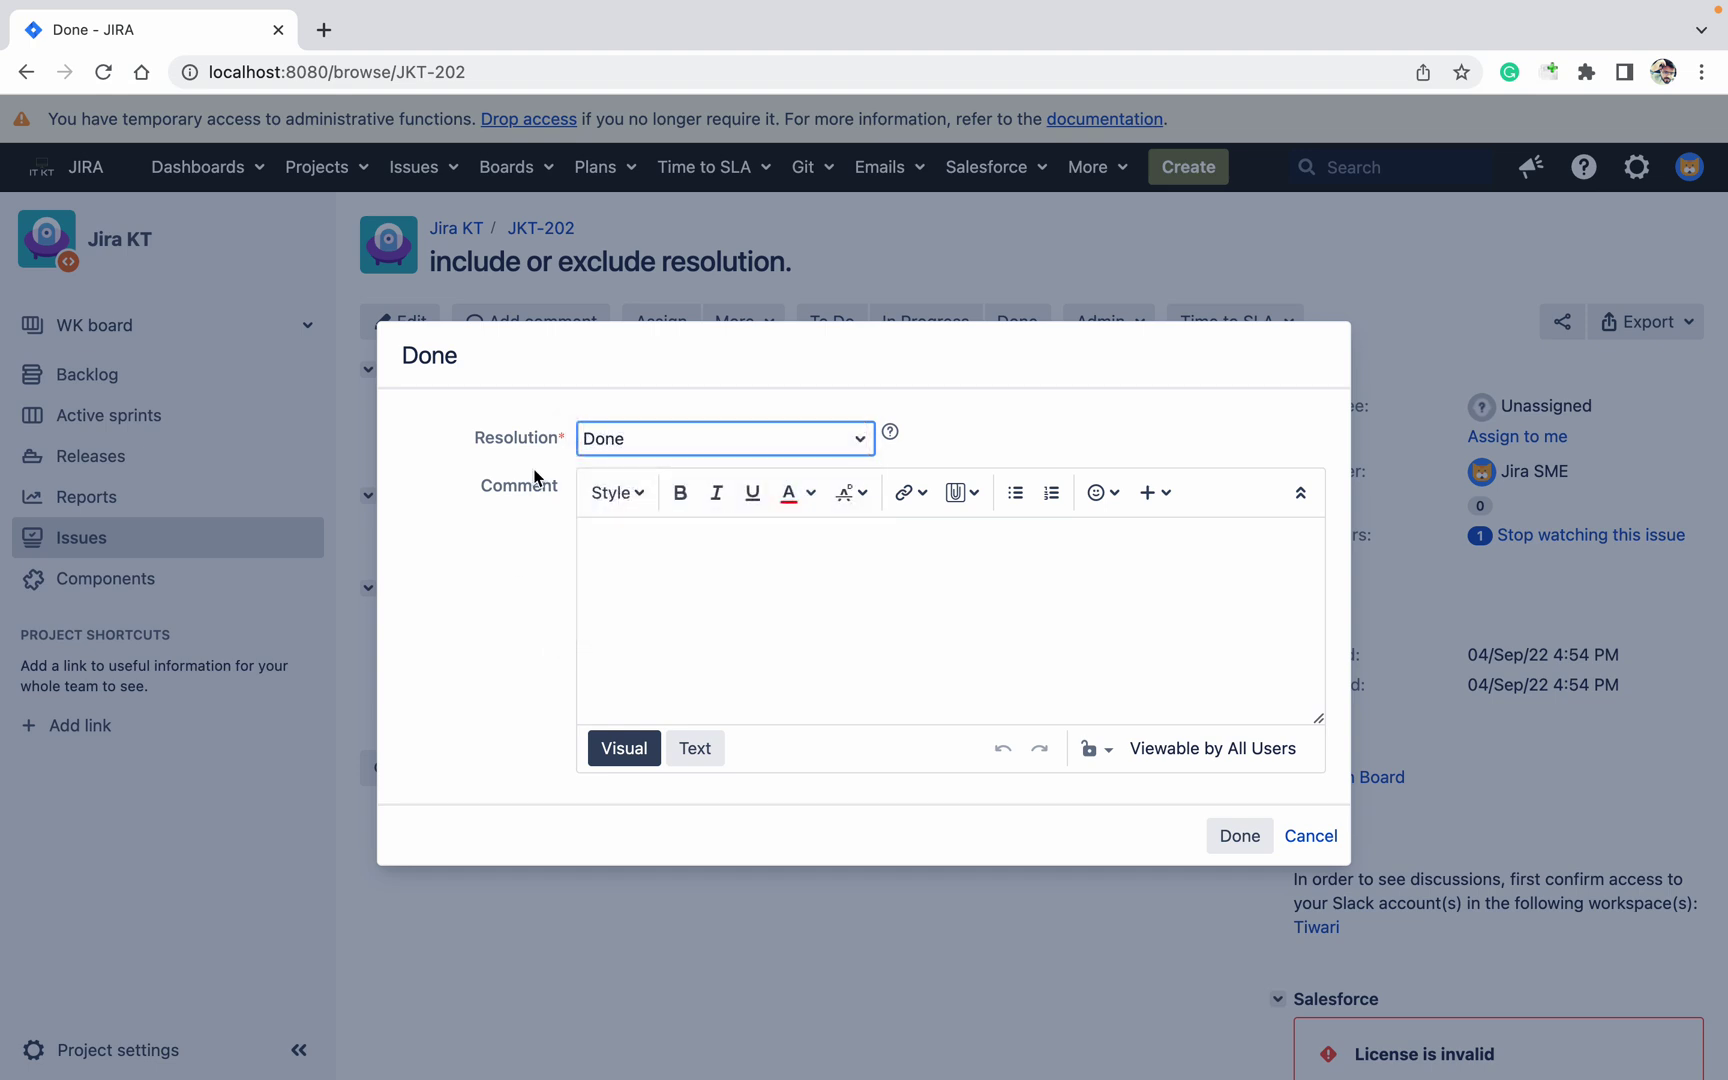
{"action": "left_click", "coordinate": [1310, 835]}
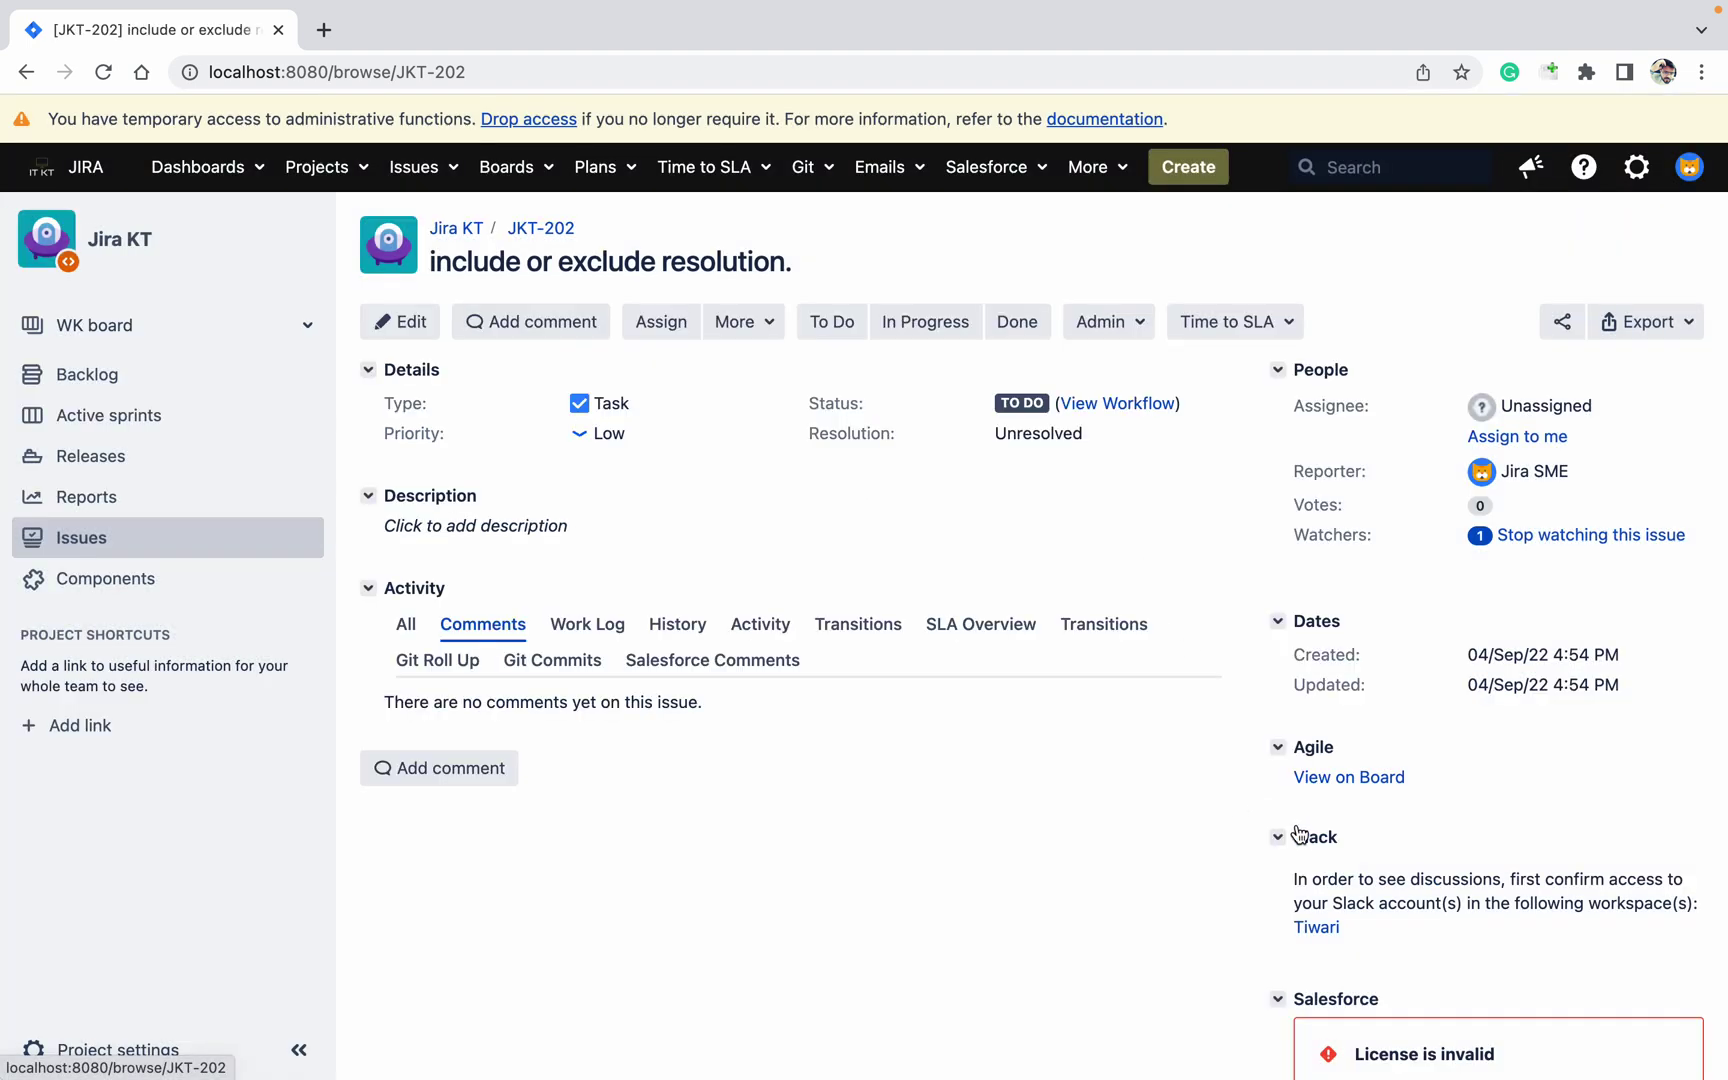
Step: From Project settings in a new tab, open Project WK's Software Simplified Workflow as an editable draft
{"action": "left_click", "coordinate": [145, 1048], "text": "super"}
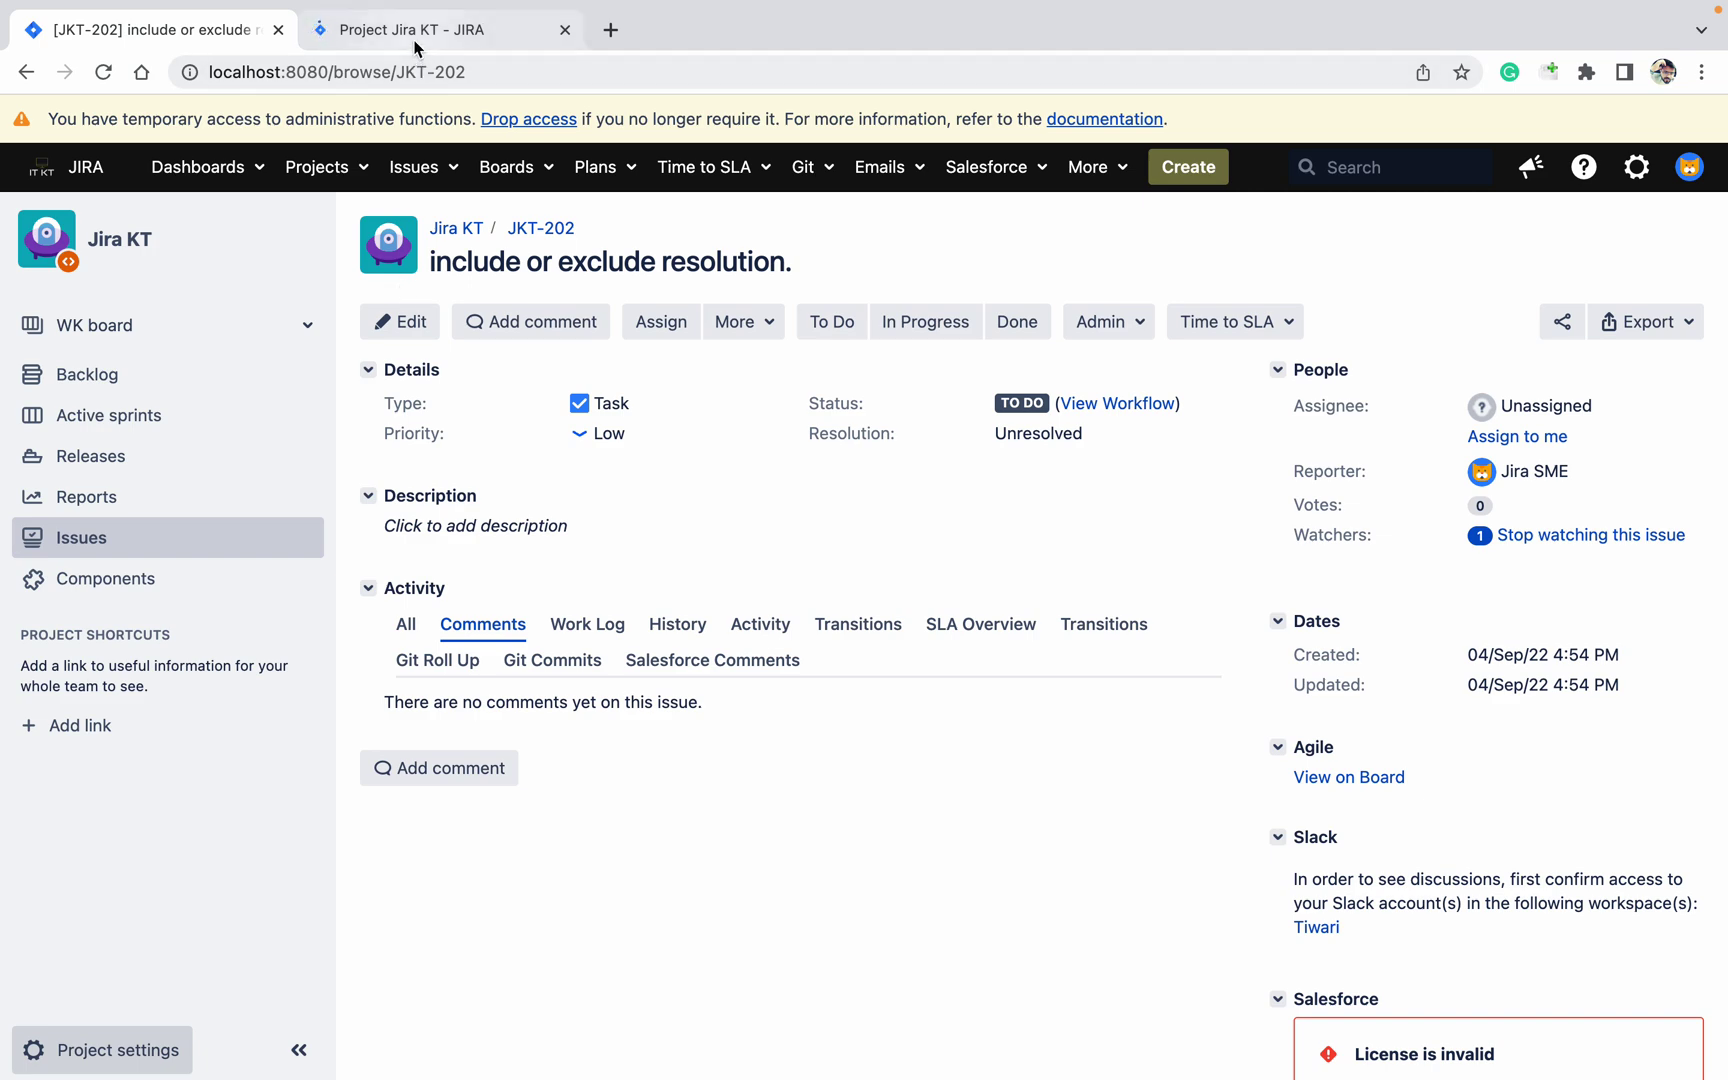
{"action": "left_click", "coordinate": [412, 38]}
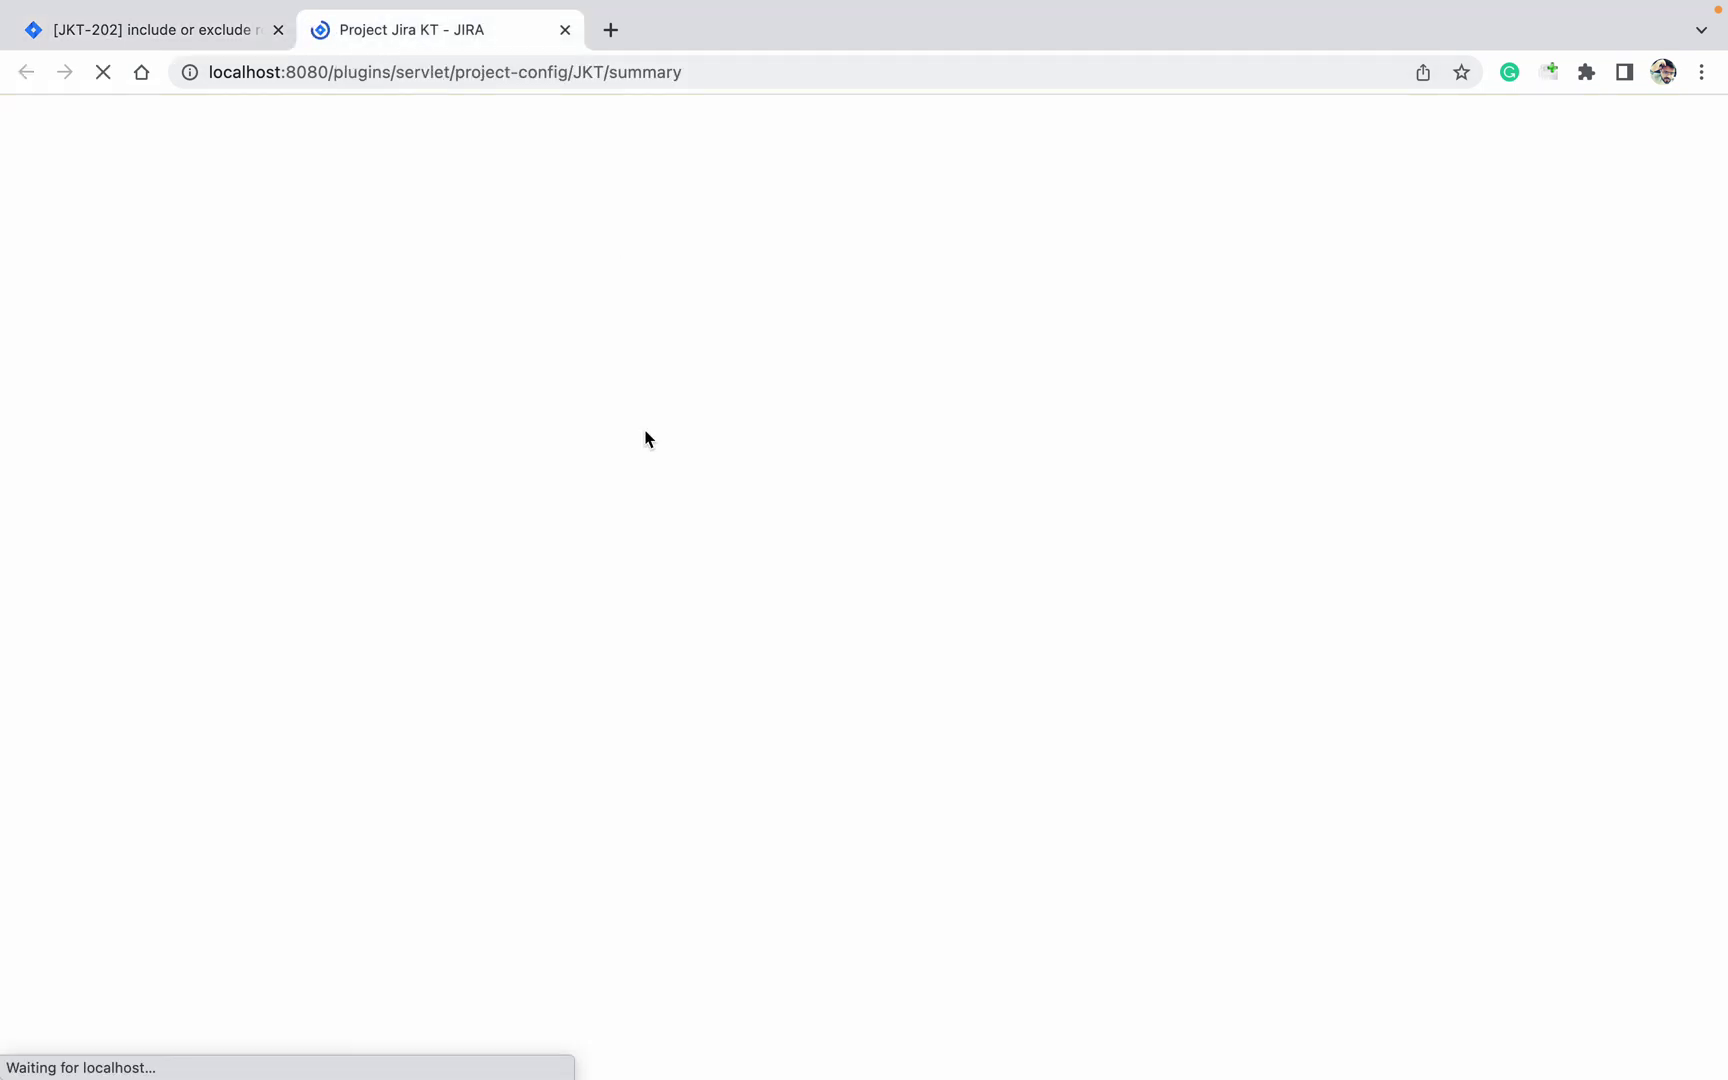
{"action": "scroll", "coordinate": [645, 438], "scroll_direction": "down", "scroll_amount": 3}
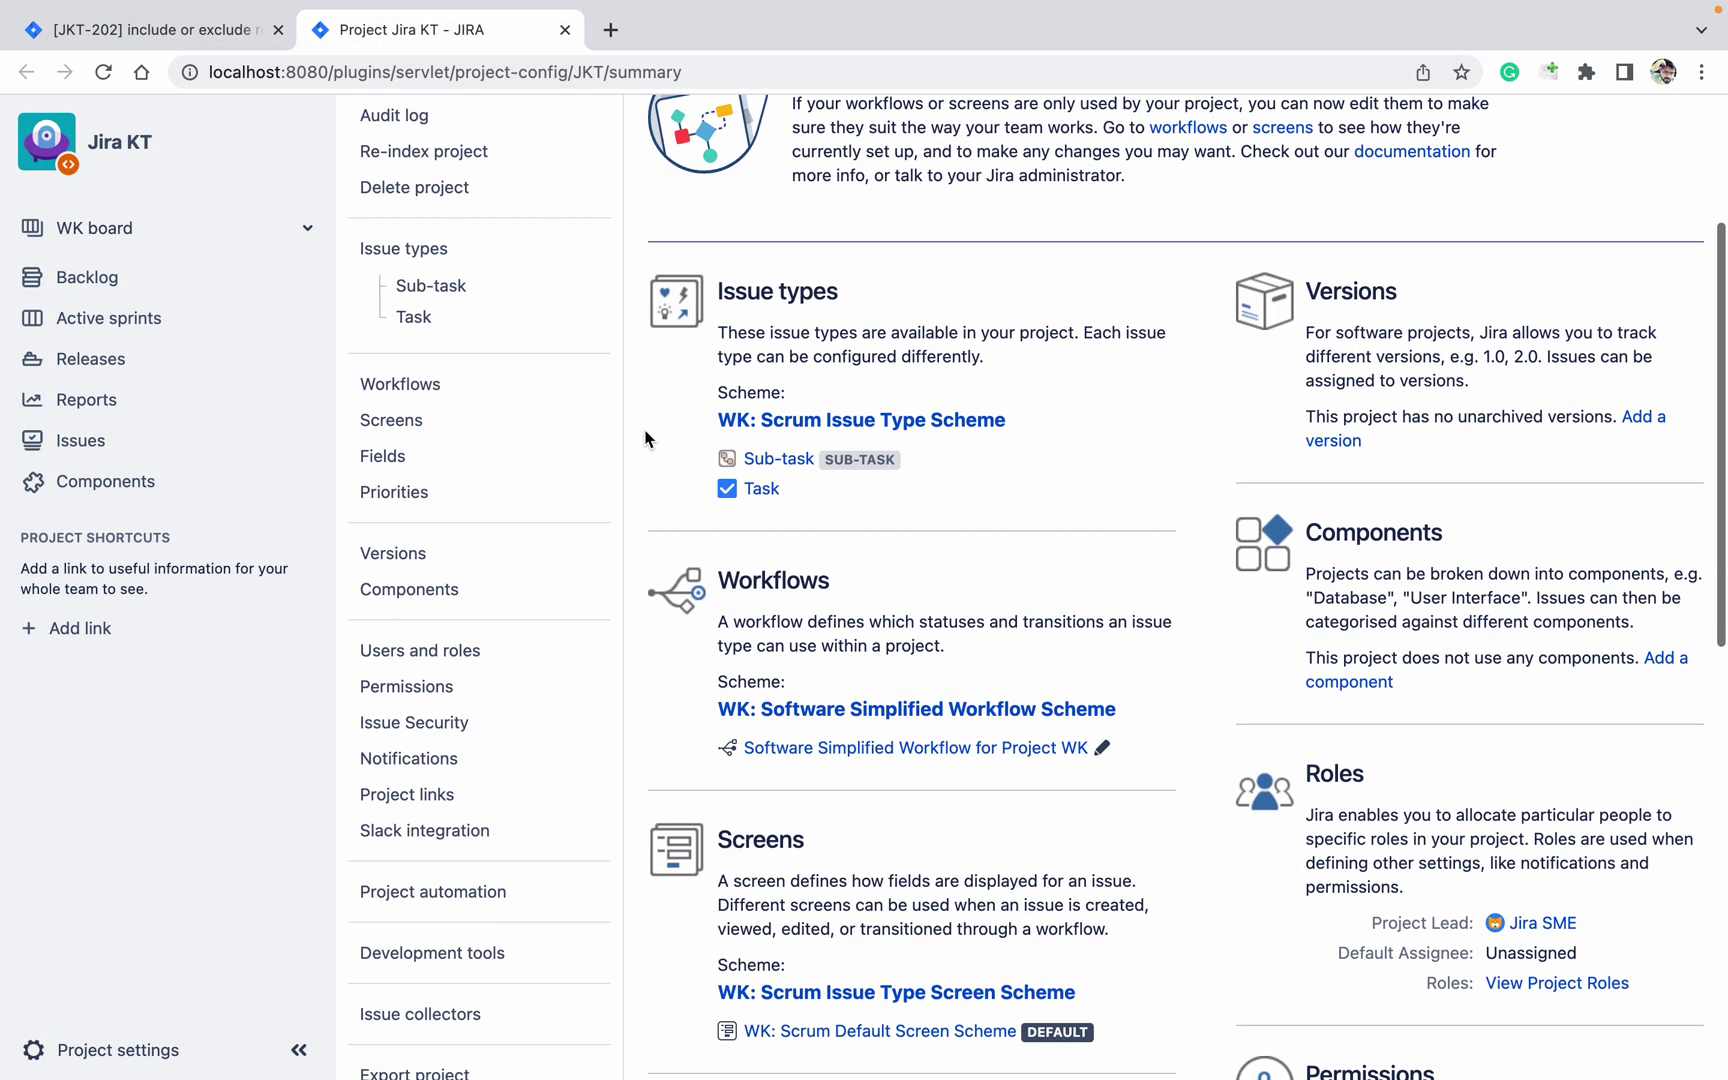
{"action": "left_click", "coordinate": [890, 748]}
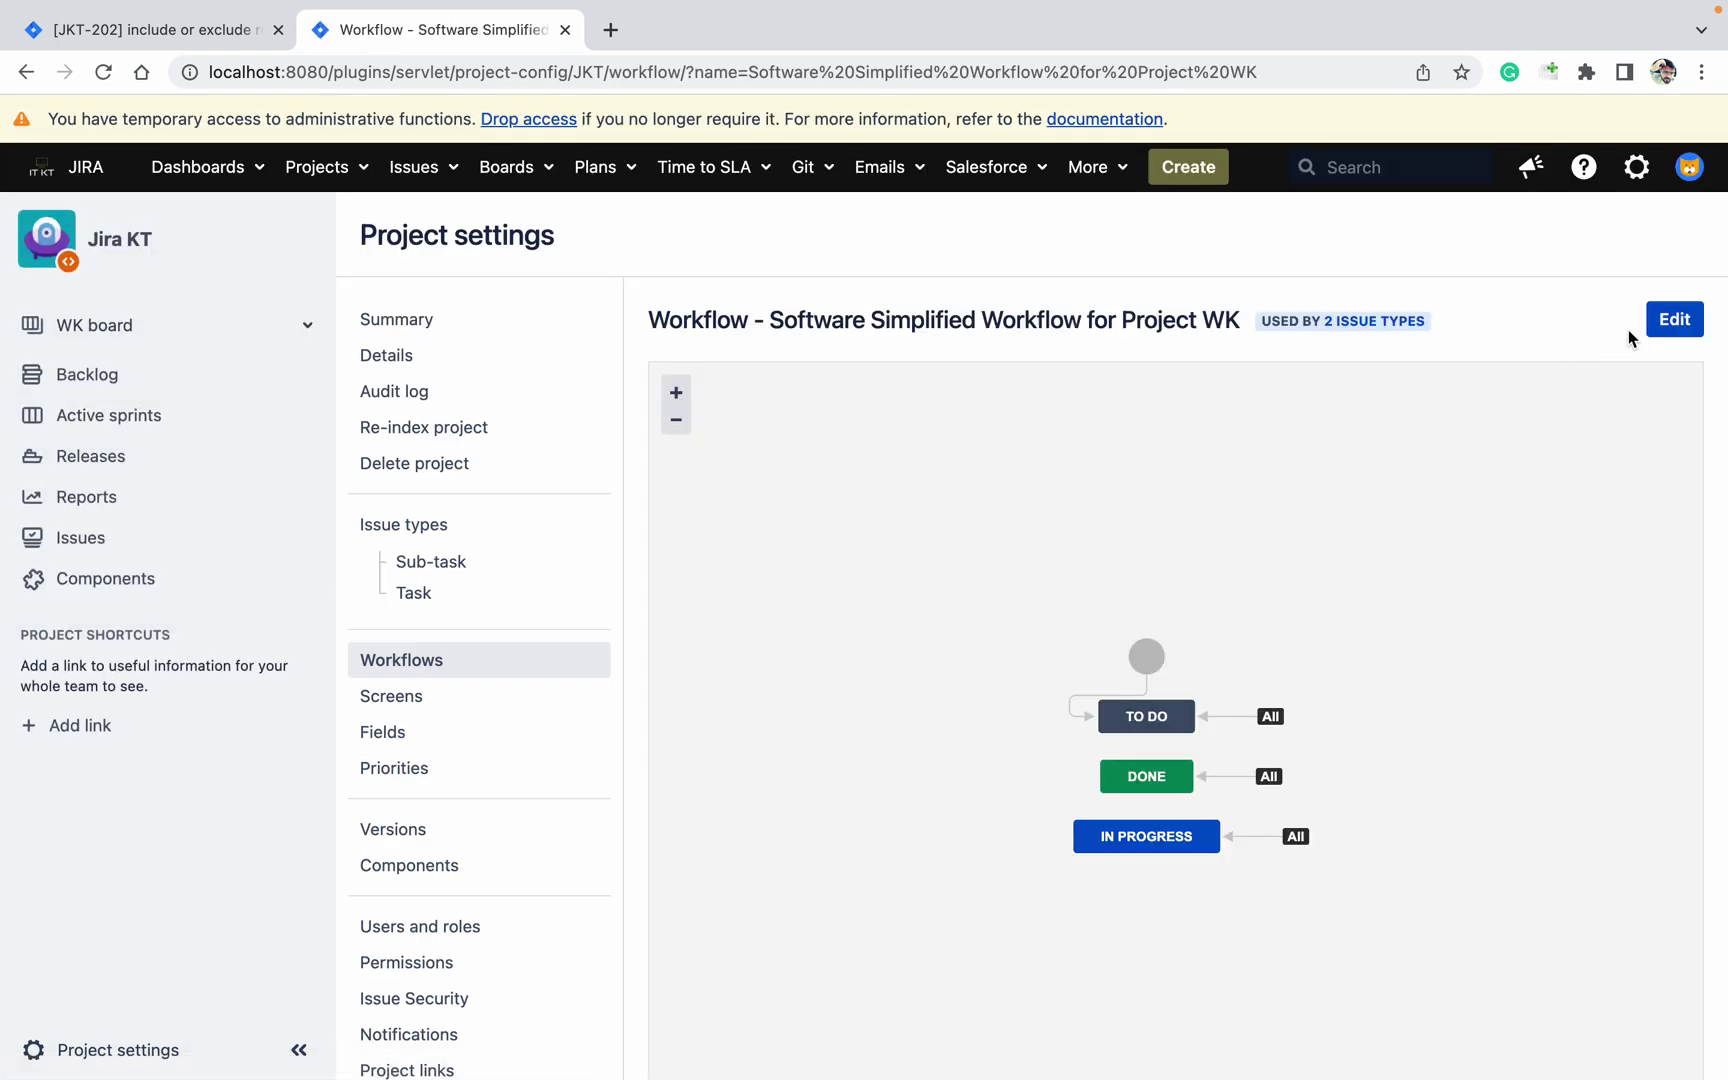
{"action": "left_click", "coordinate": [1678, 330]}
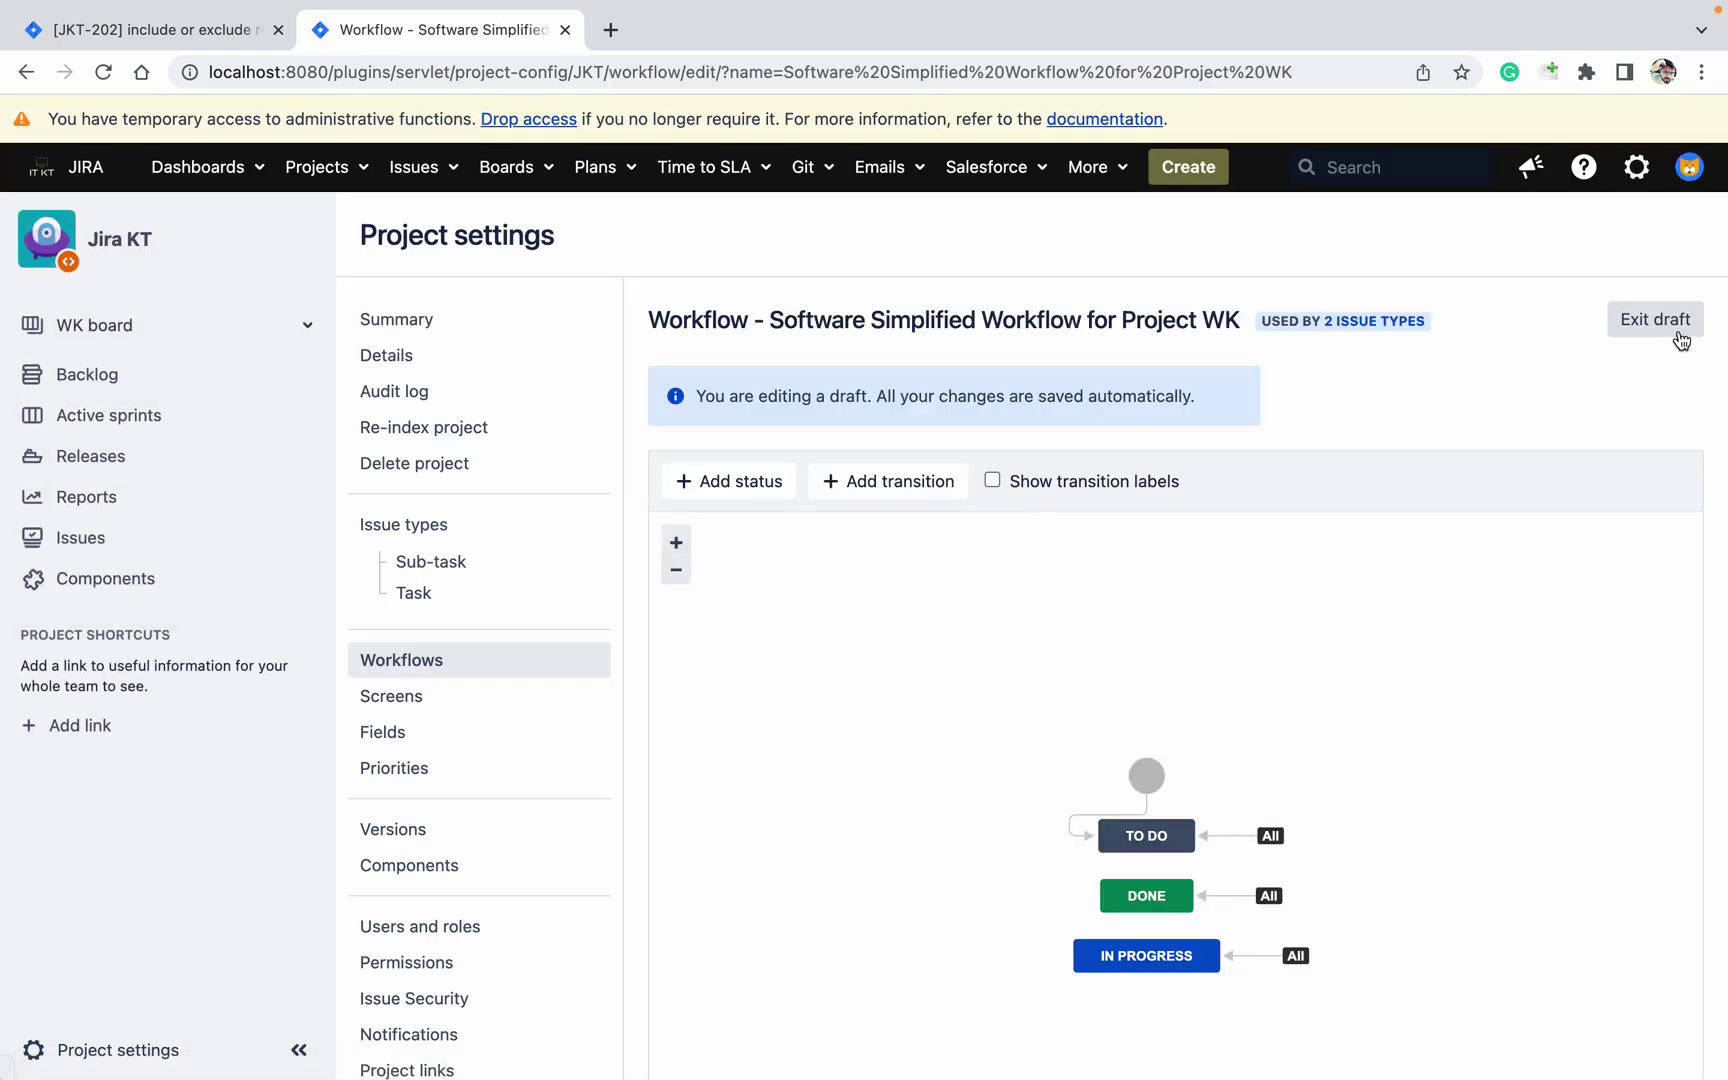
Step: Show the draft's Done transition properties, which list only jira.i18n.title
{"action": "left_click", "coordinate": [1223, 897]}
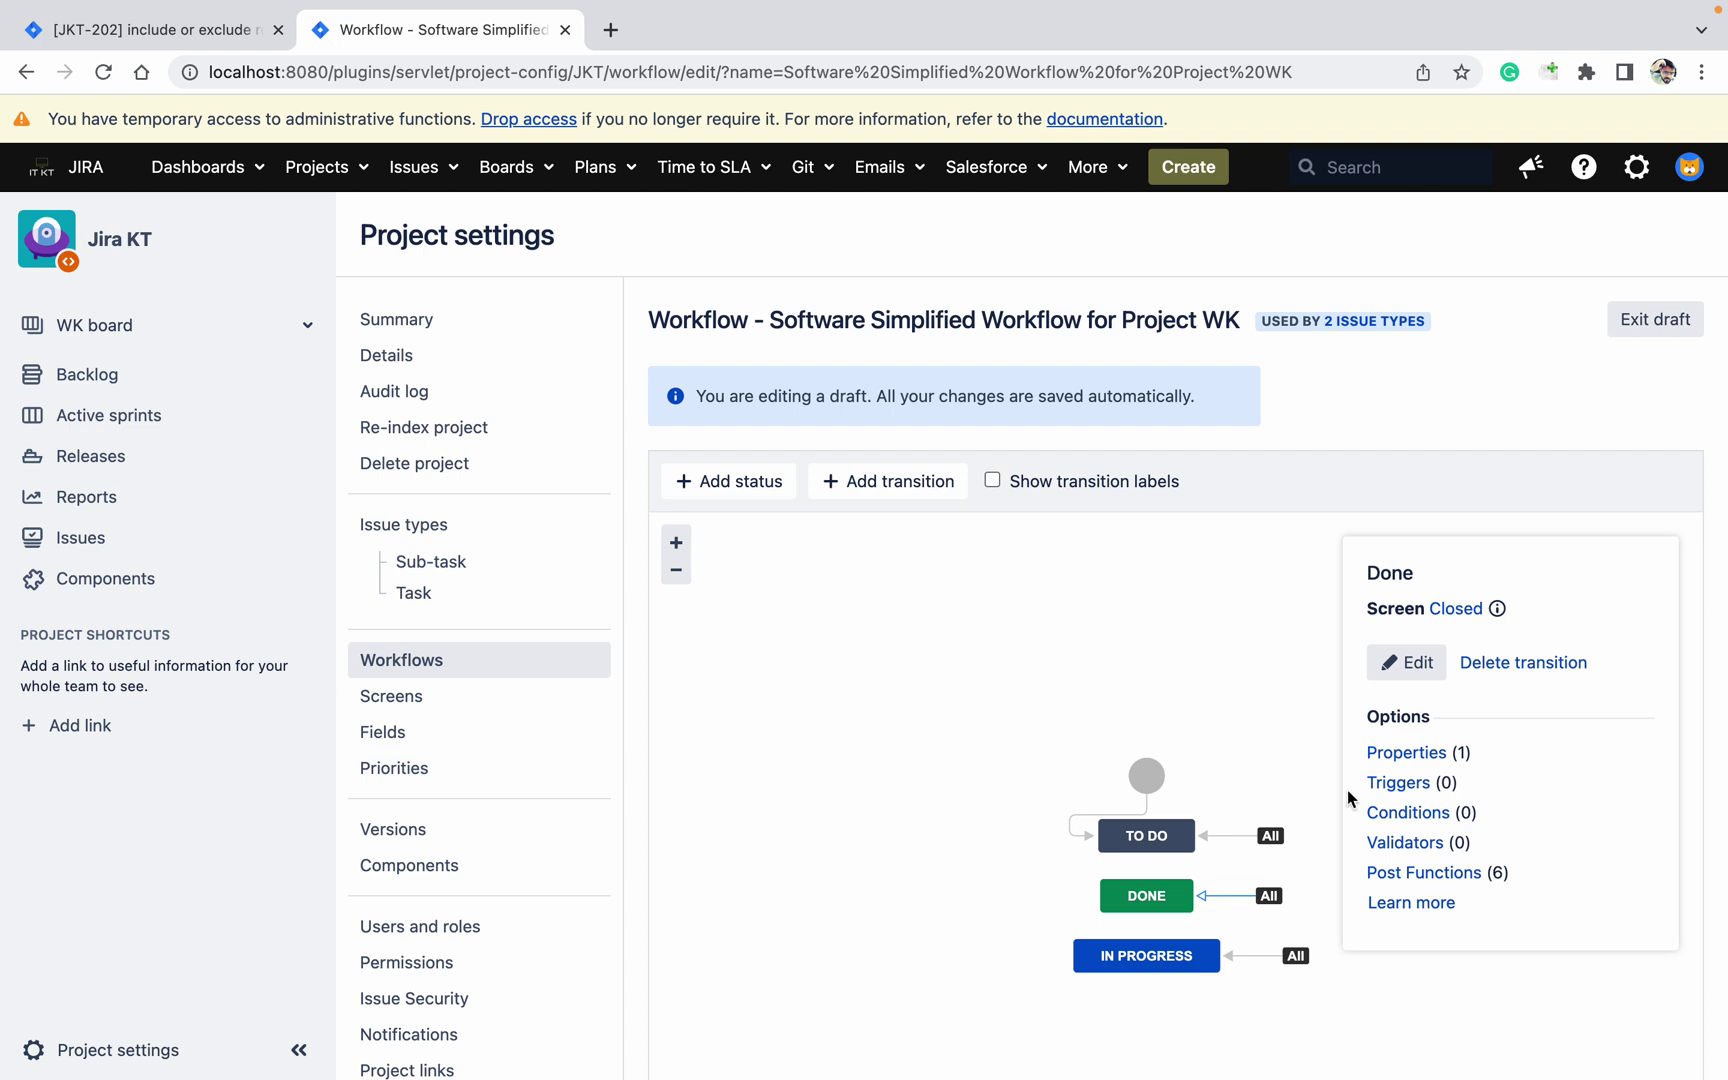
{"action": "left_click", "coordinate": [1428, 754]}
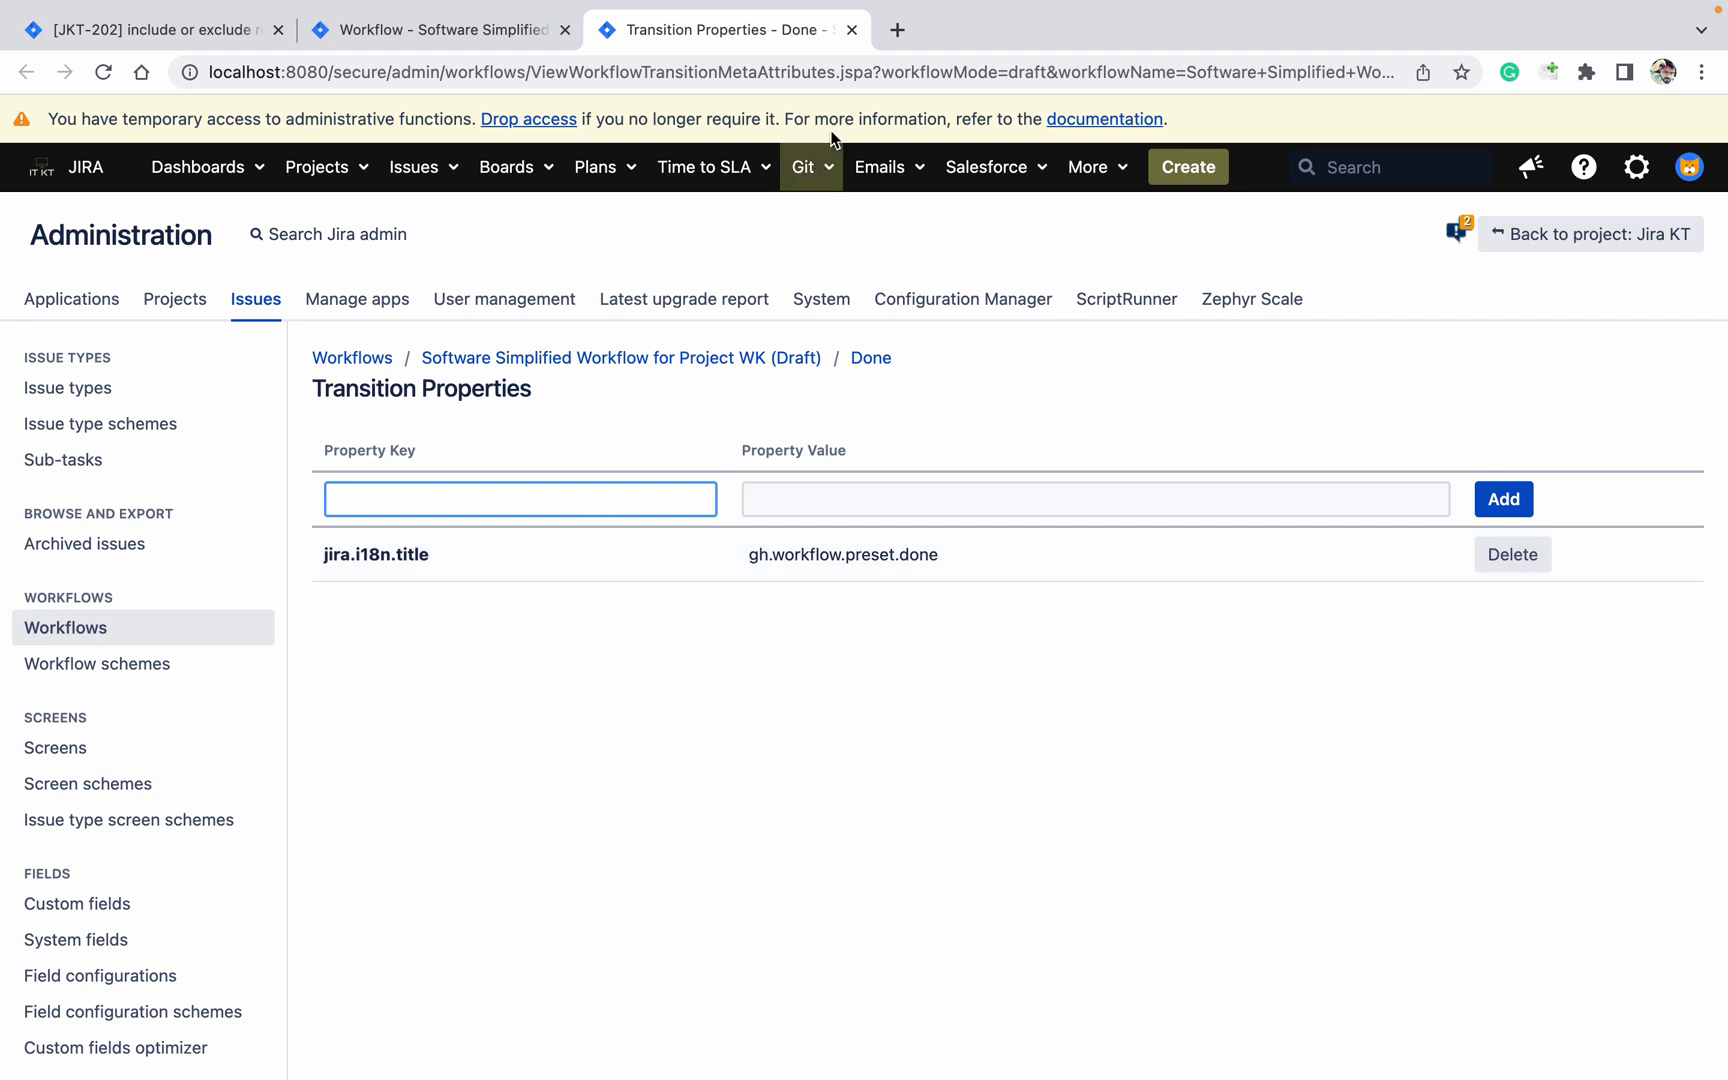
{"action": "left_click", "coordinate": [897, 30]}
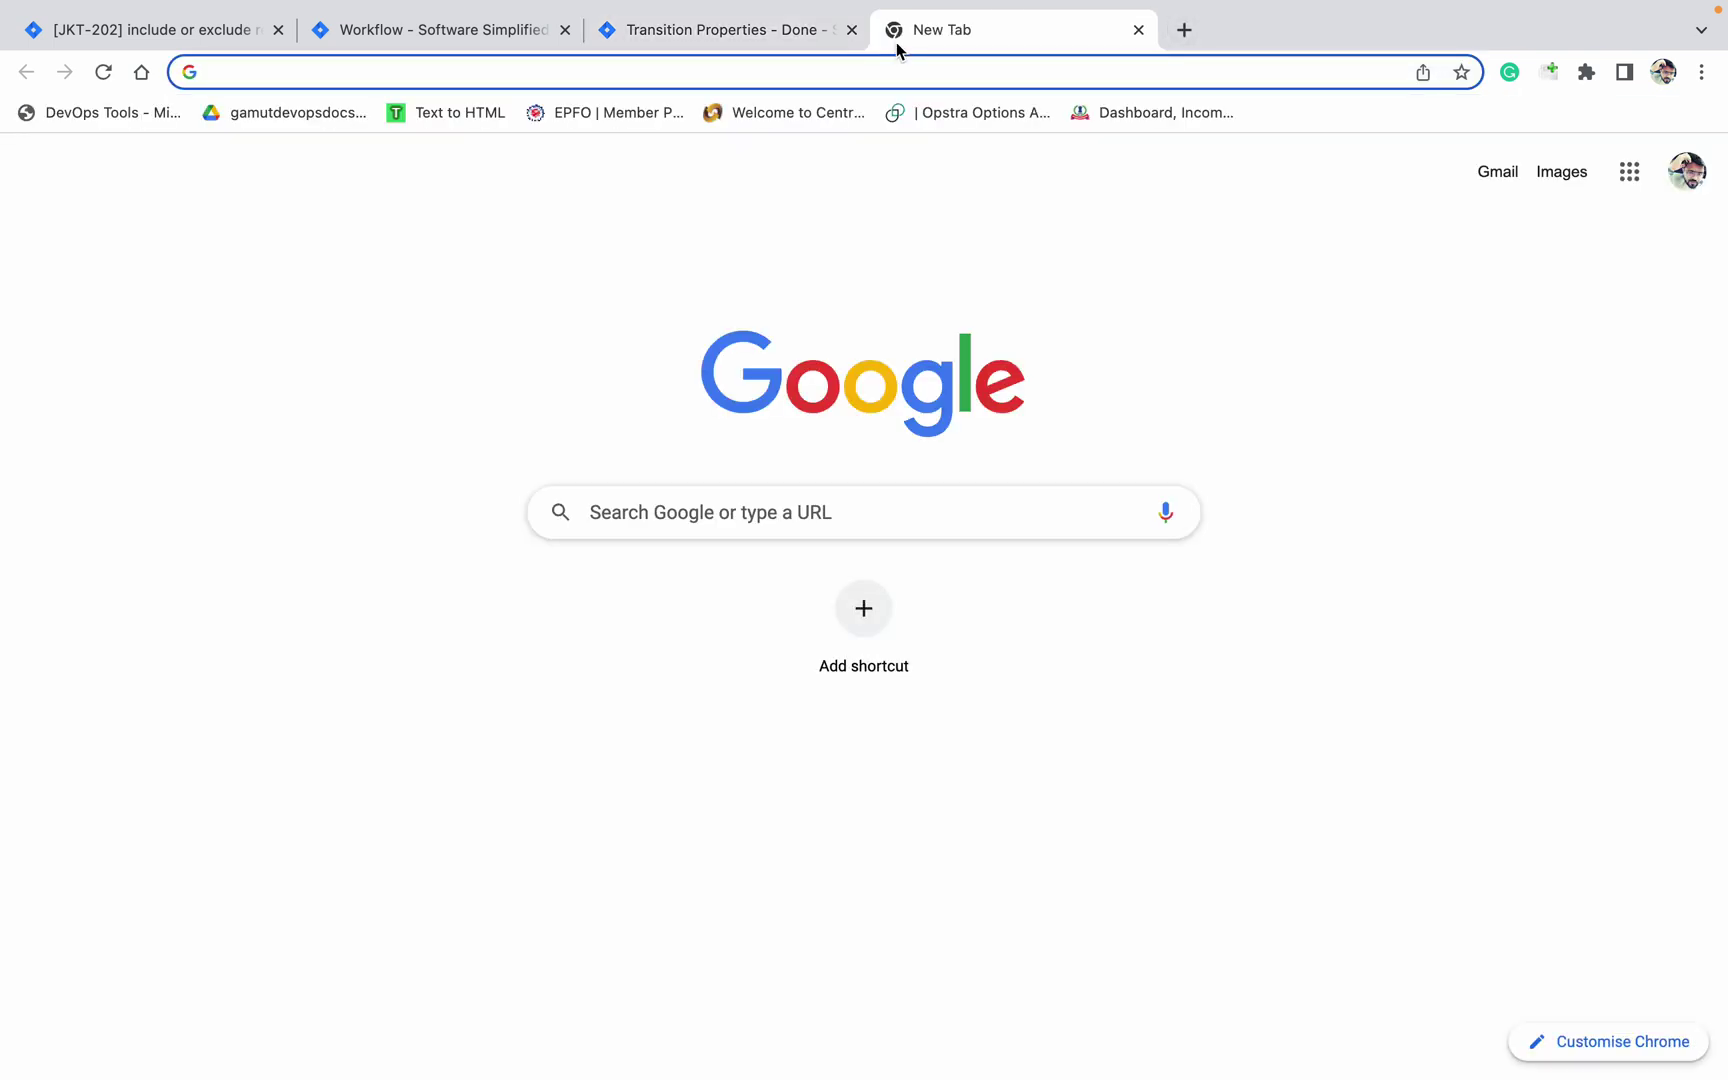
Step: Search 'jira workflow resolution include' and open Atlassian's 'Use workflow properties' article
{"action": "type", "text": "jira workflow res"}
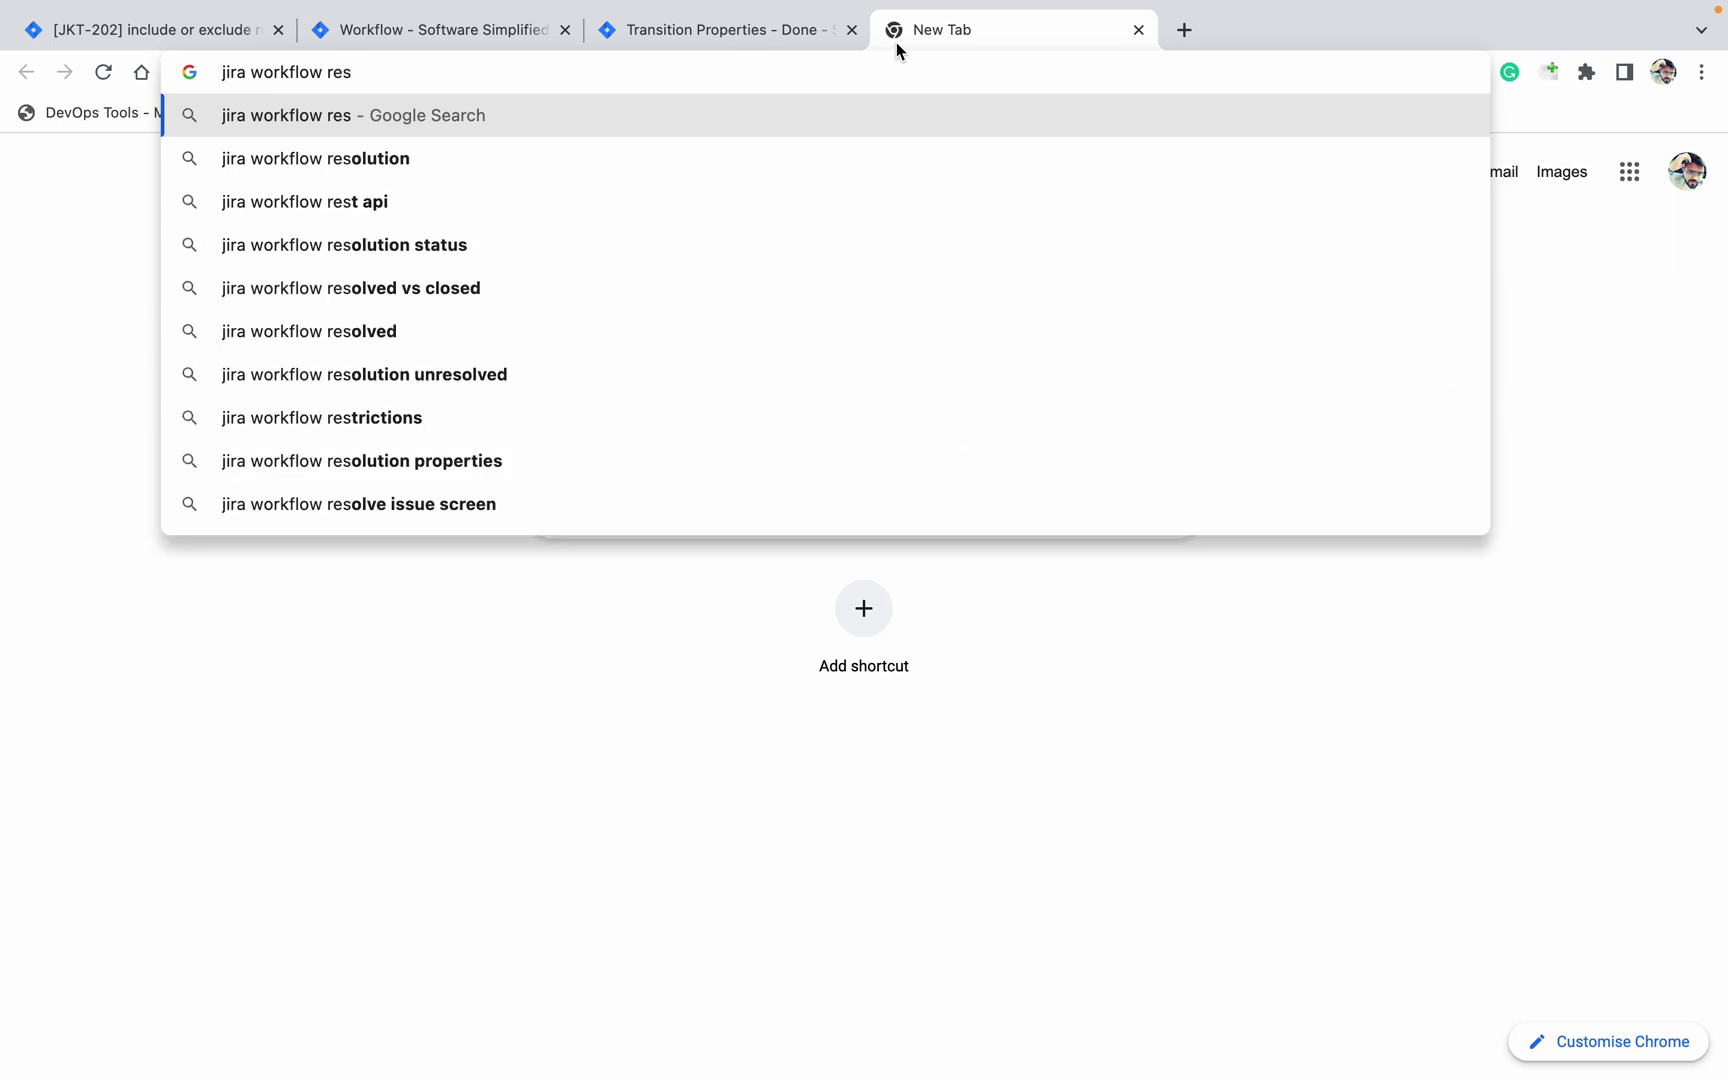
{"action": "type", "text": "olution in"}
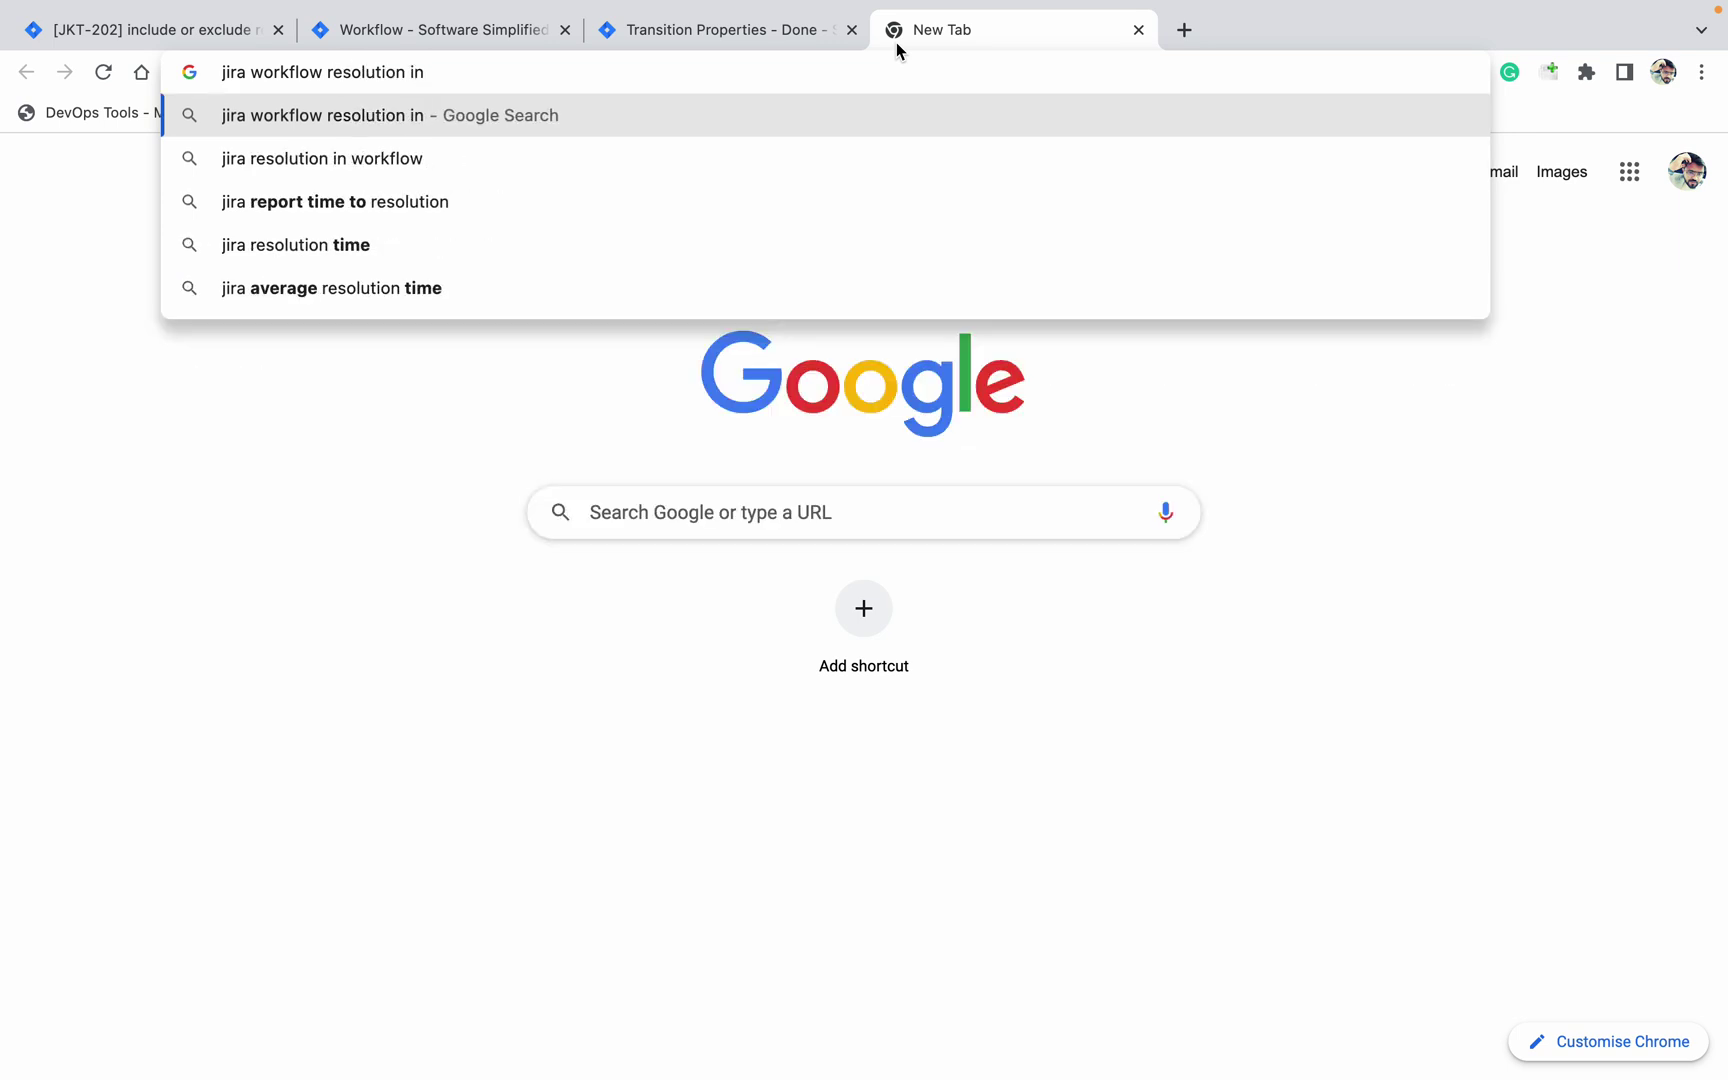
{"action": "type", "text": "clude"}
{"action": "key", "text": "Return"}
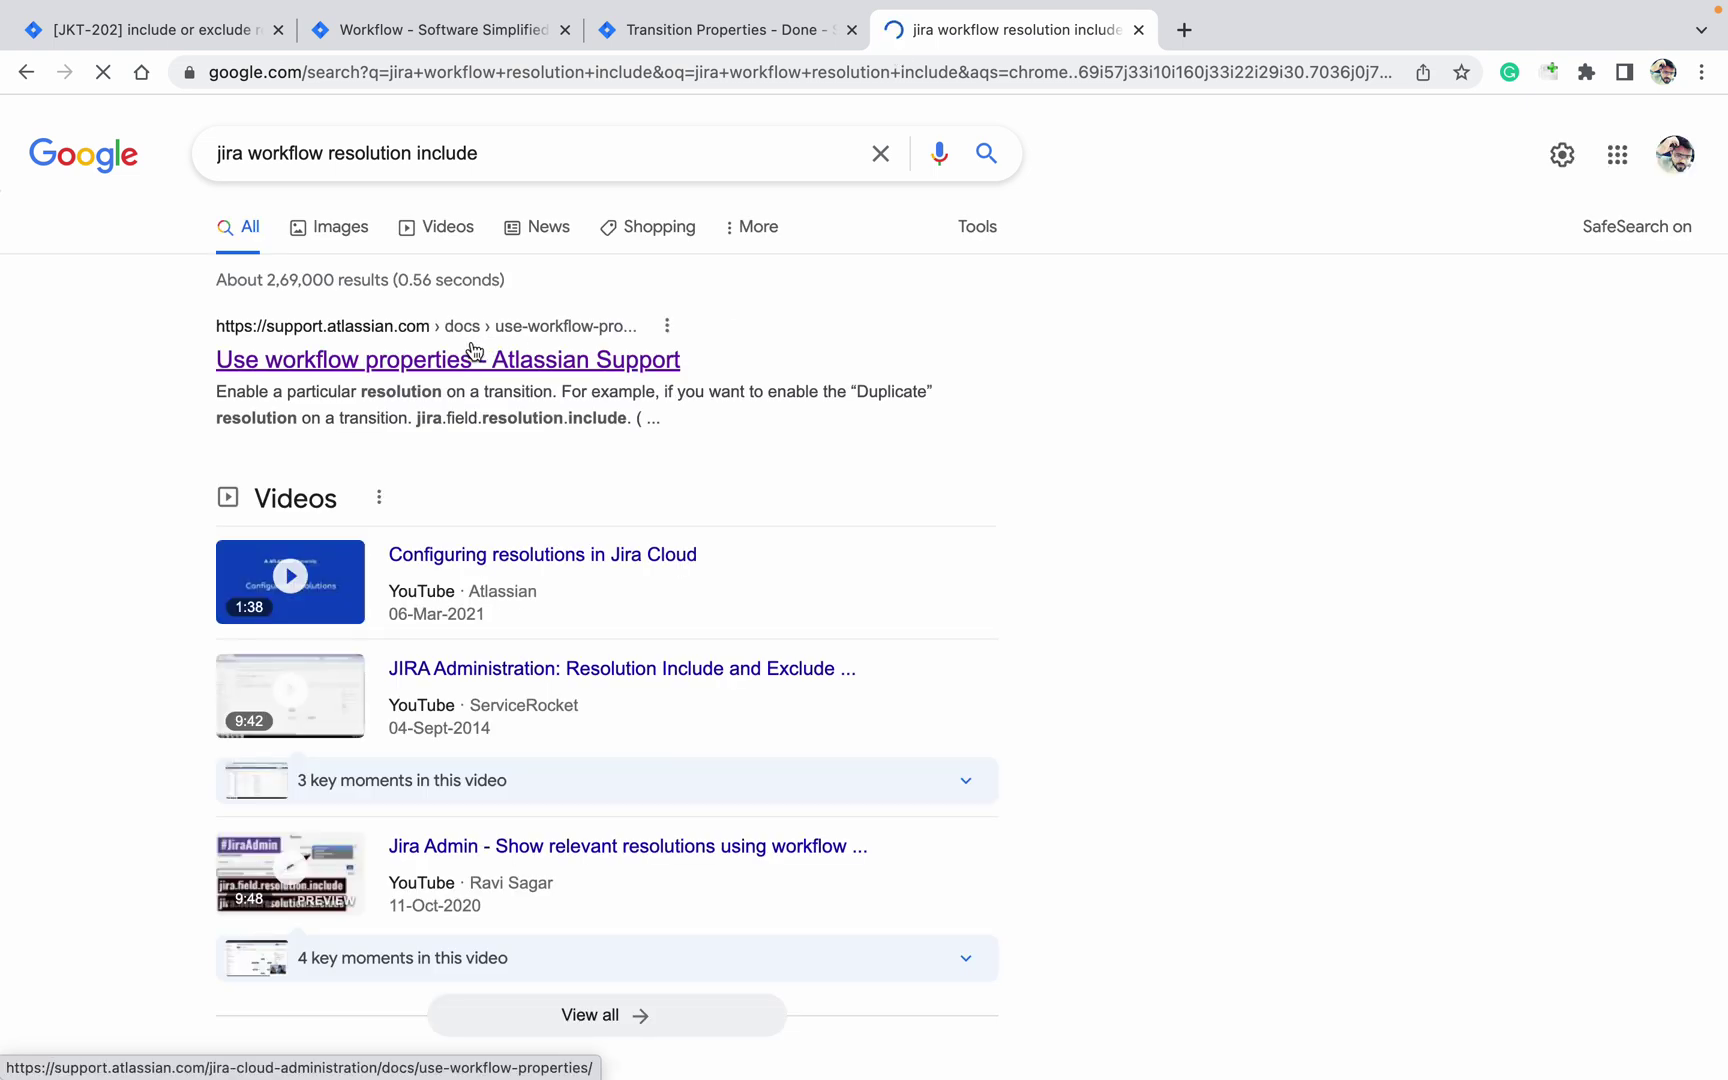
{"action": "left_click", "coordinate": [475, 356]}
Step: Copy the jira.field.resolution.include key from the article's Transition properties table
{"action": "scroll", "coordinate": [473, 342], "scroll_direction": "down", "scroll_amount": 10}
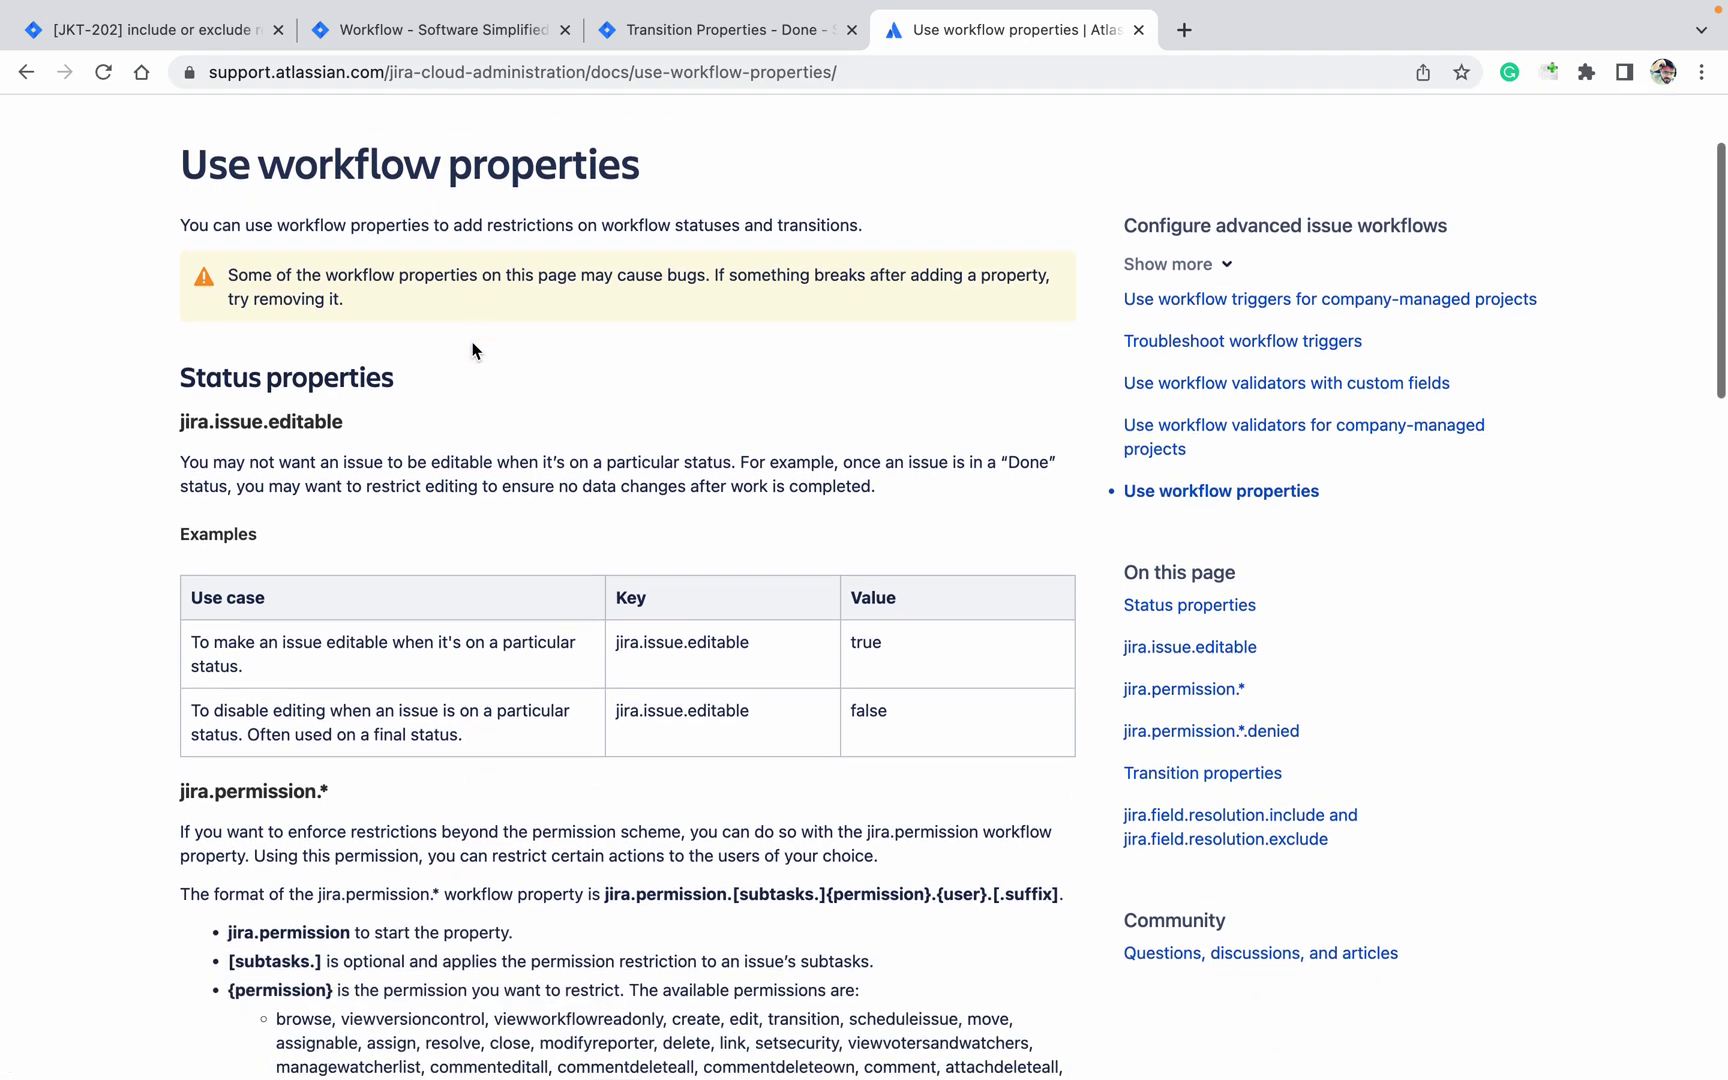
{"action": "scroll", "coordinate": [473, 348], "scroll_direction": "down", "scroll_amount": 9}
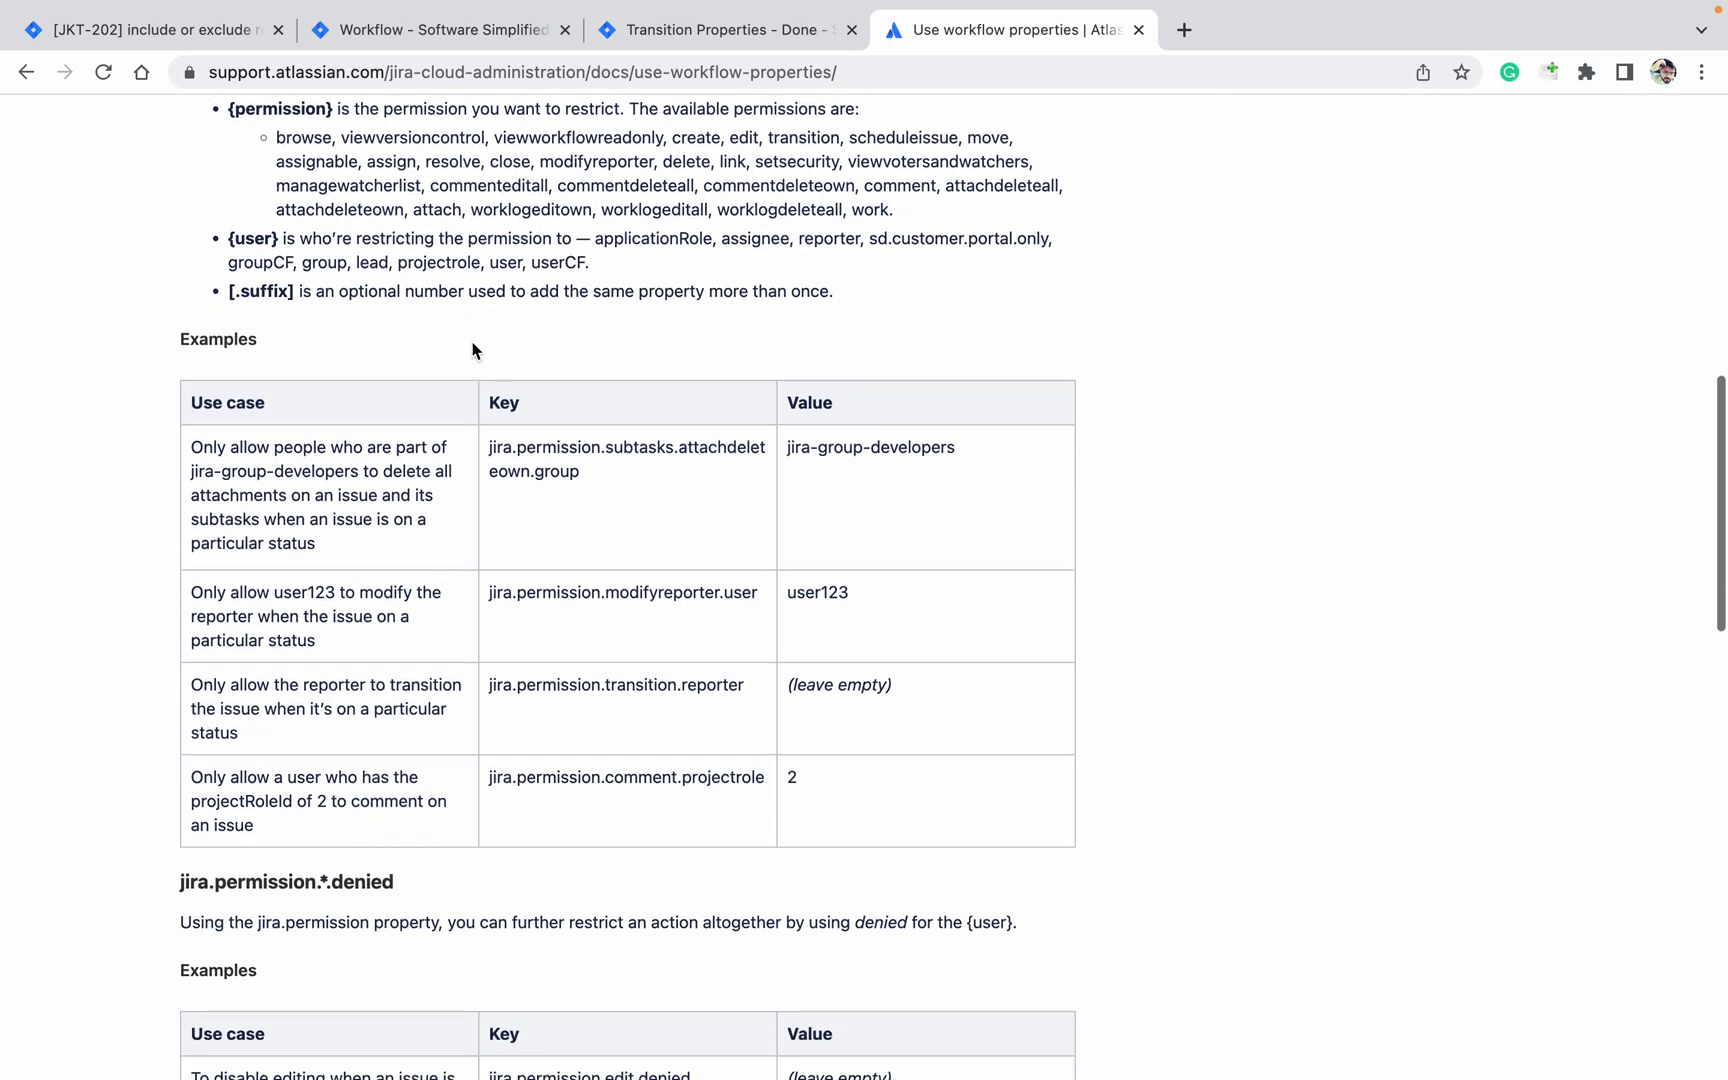
{"action": "scroll", "coordinate": [473, 348], "scroll_direction": "down", "scroll_amount": 8}
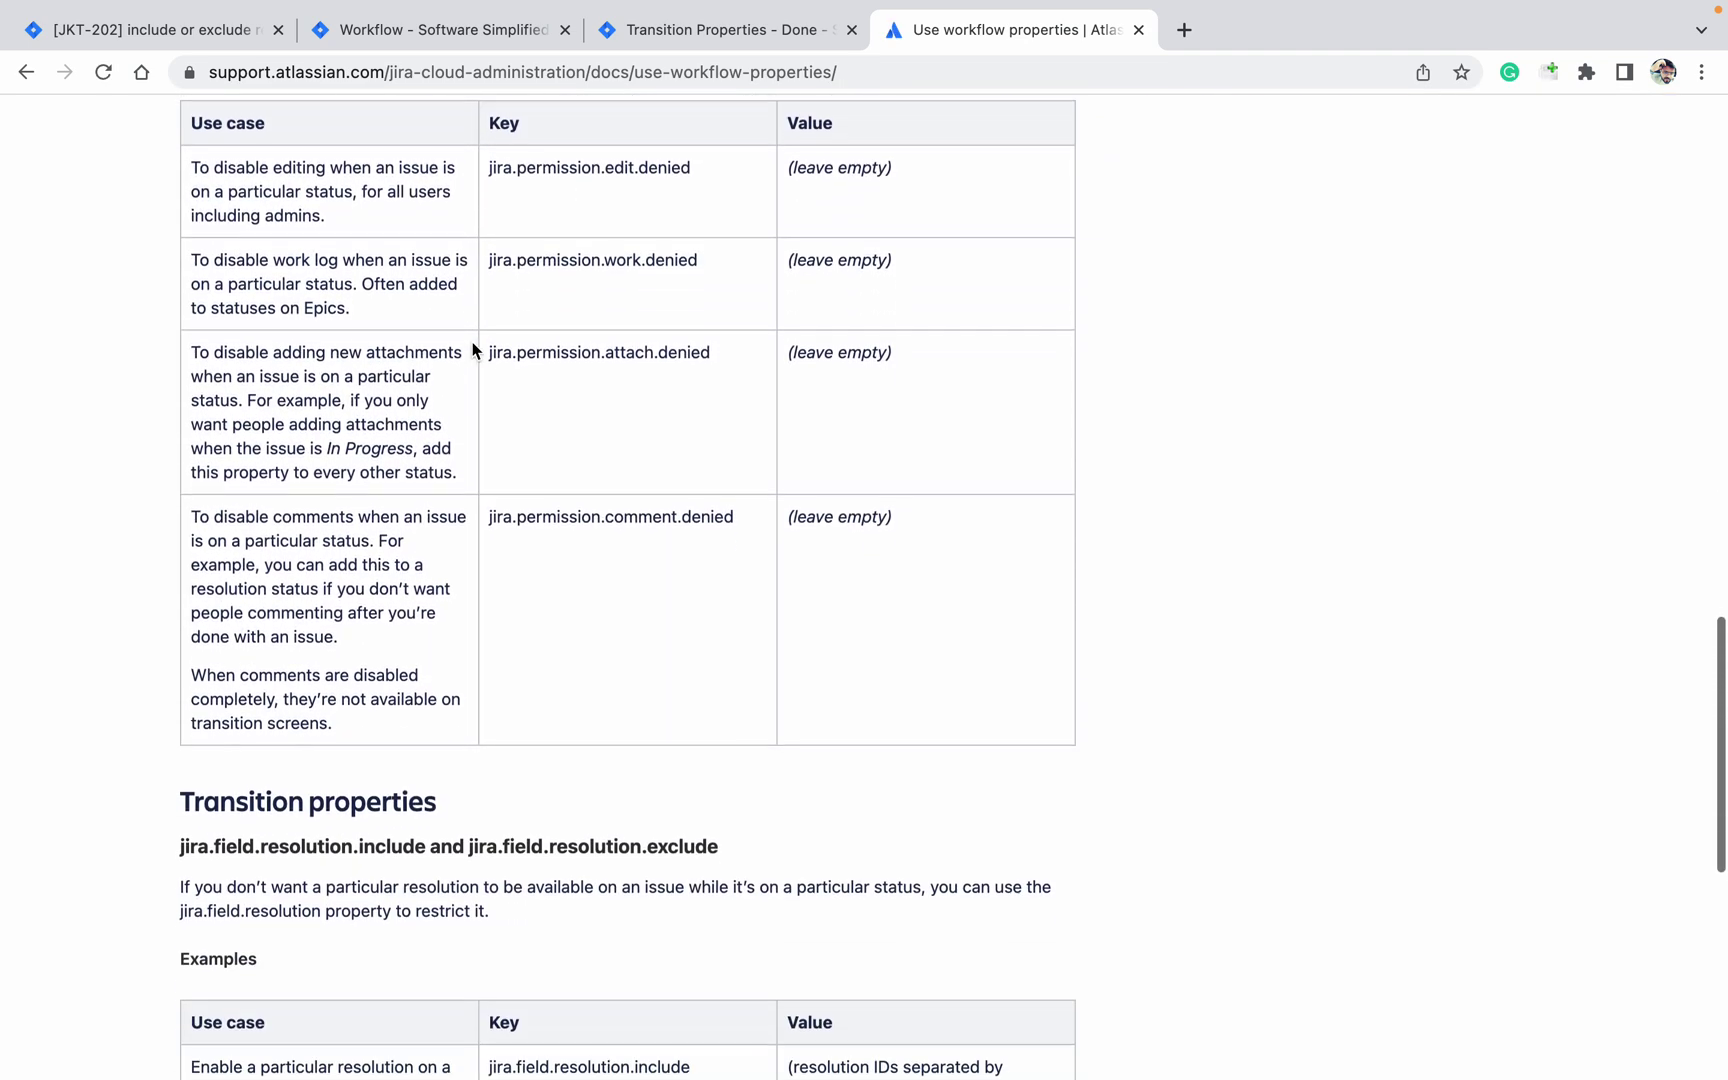
{"action": "scroll", "coordinate": [473, 348], "scroll_direction": "down", "scroll_amount": 10}
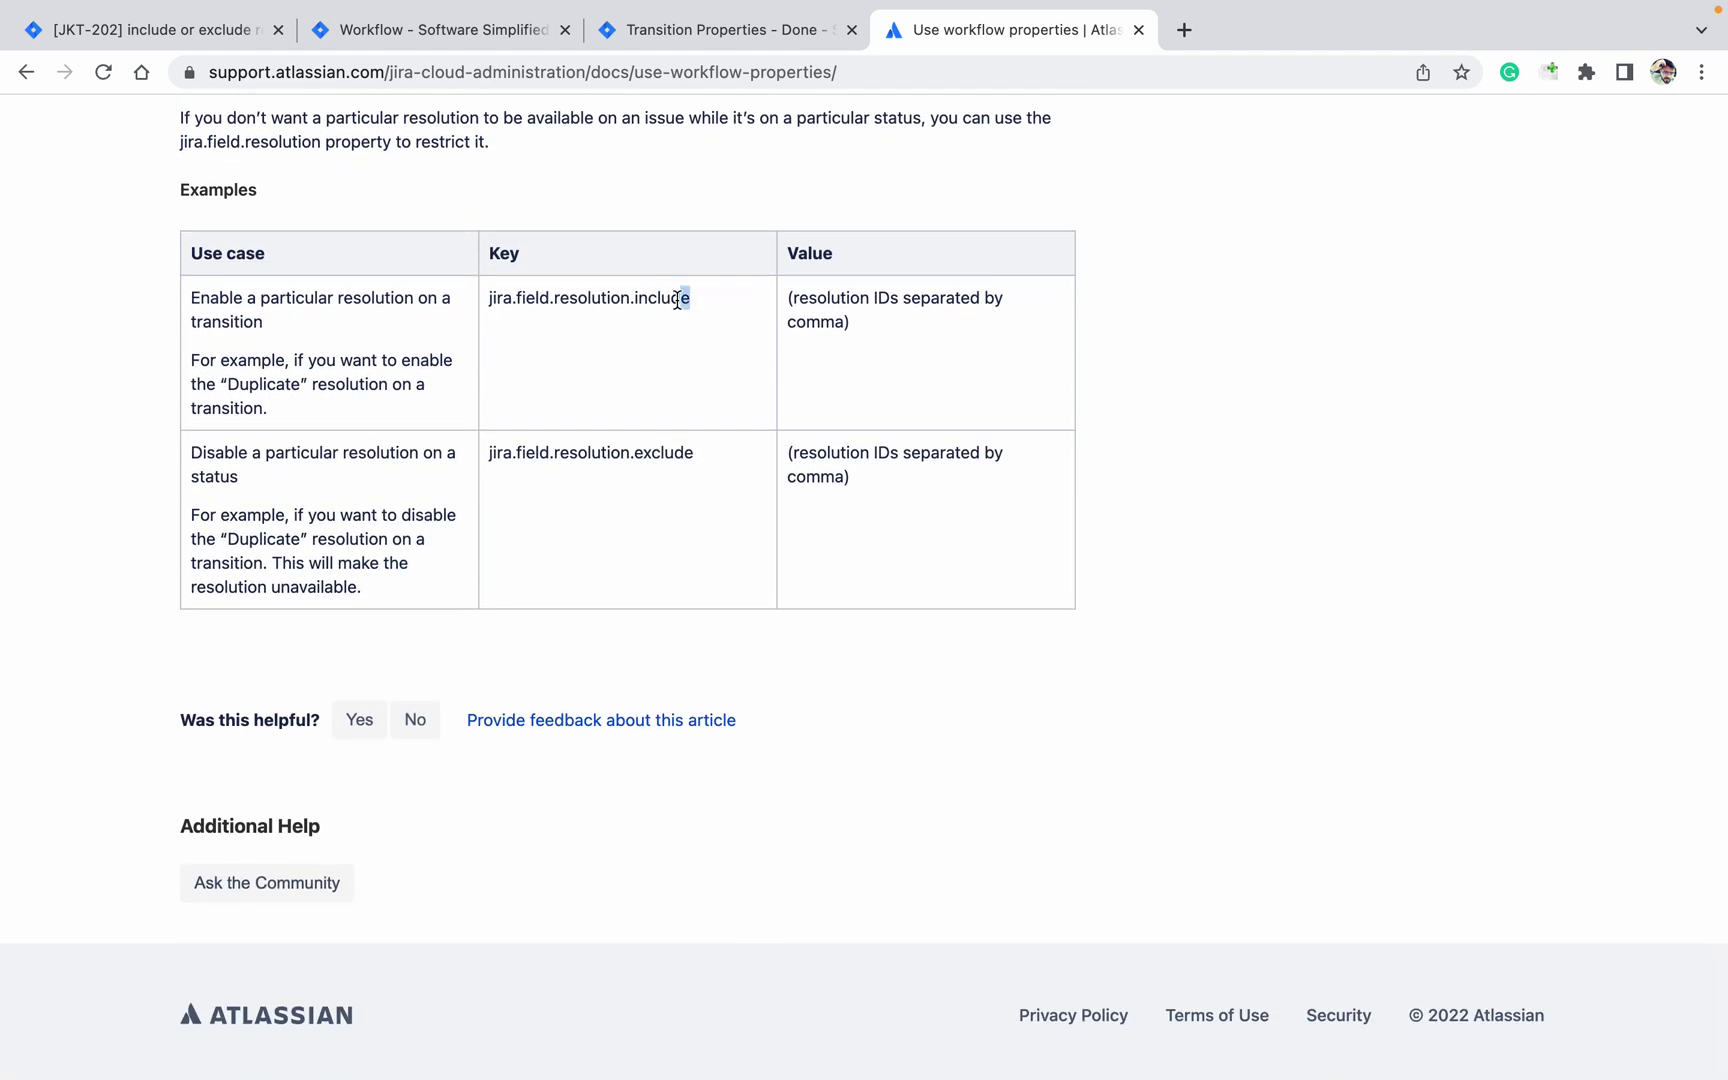
{"action": "left_click_drag", "start_coordinate": [677, 300], "coordinate": [490, 308]}
{"action": "key", "text": "ctrl+c"}
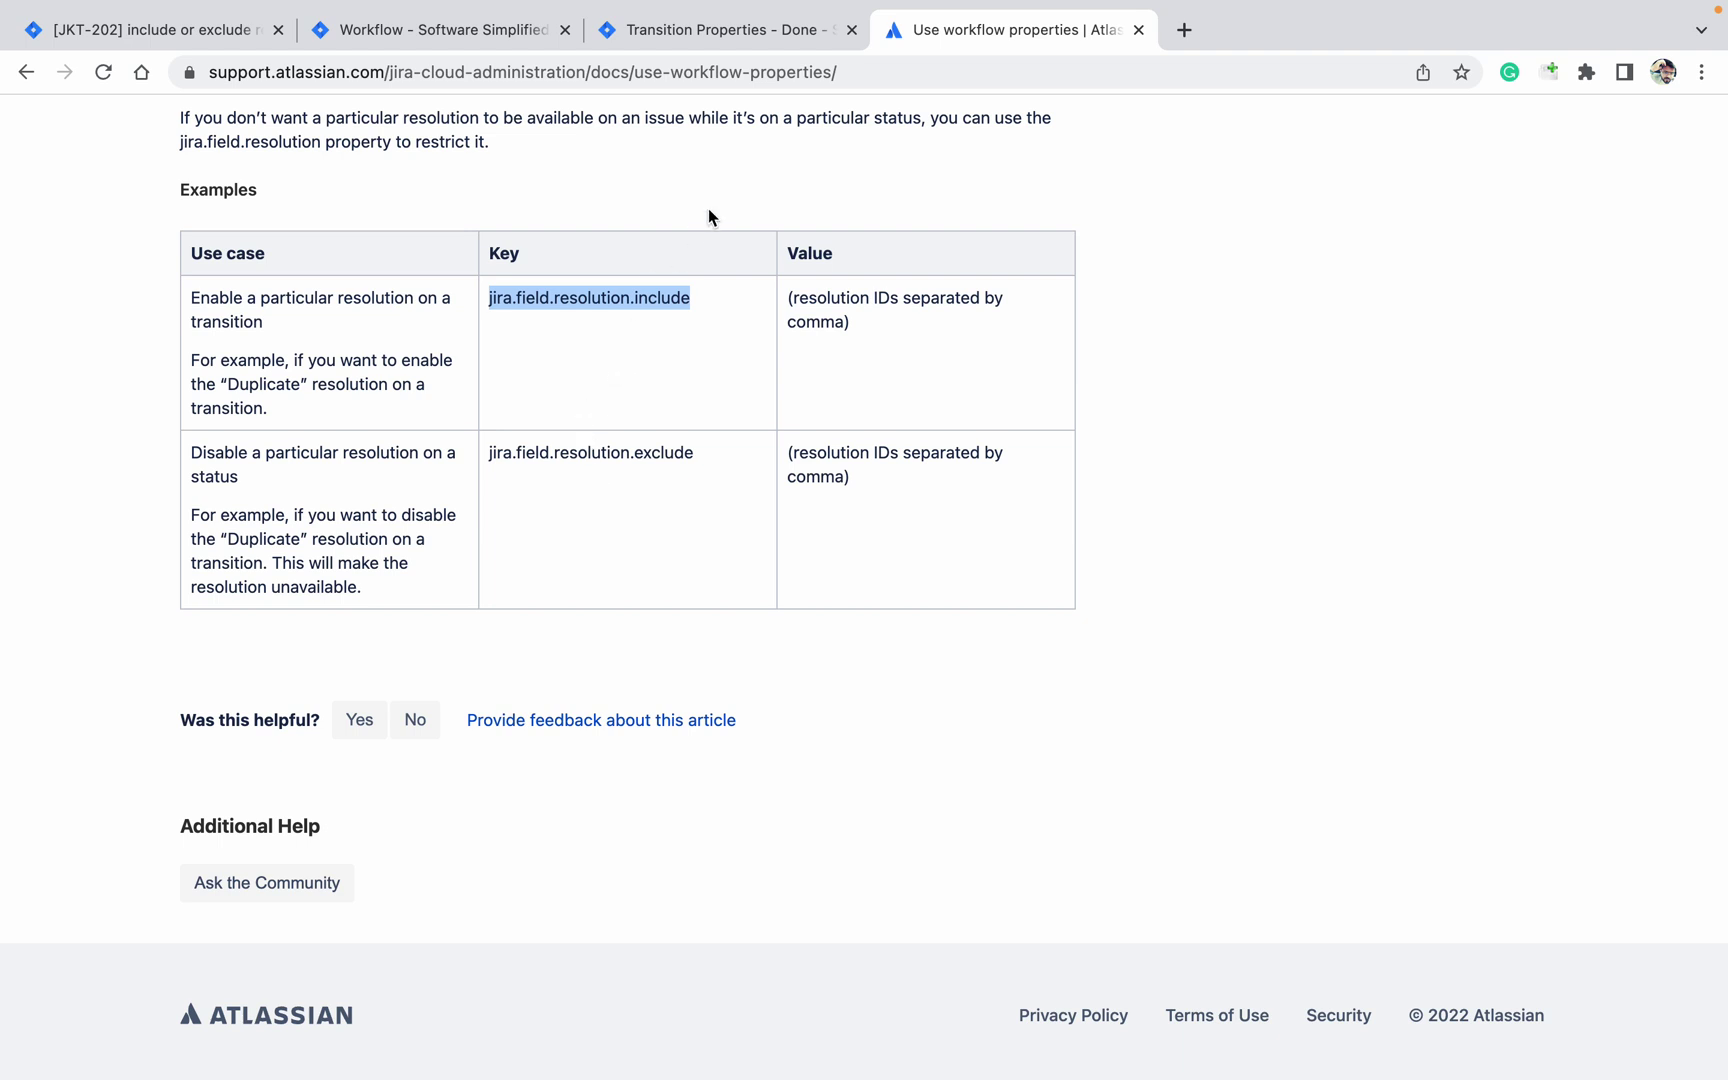
{"action": "left_click", "coordinate": [688, 30]}
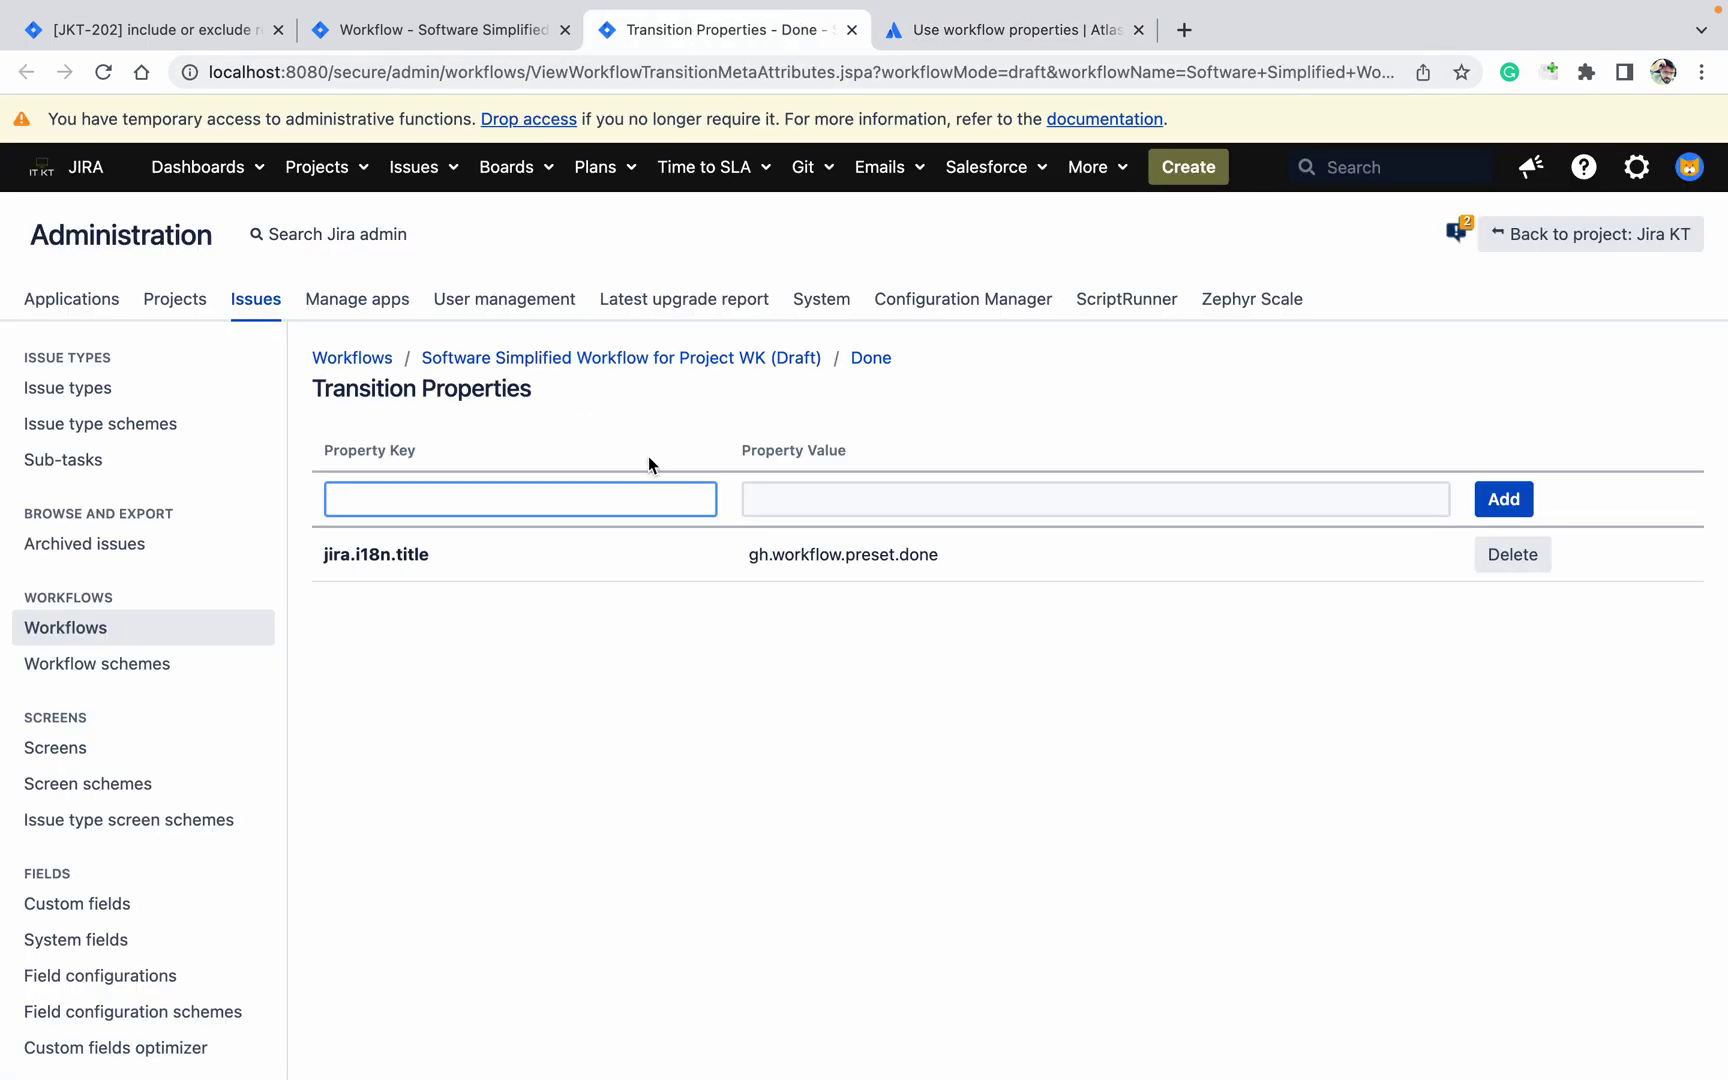
Step: Enter jira.field.resolution.include as the Done transition's new property key, value still empty
{"action": "key", "text": "ctrl+v"}
{"action": "left_click", "coordinate": [819, 496]}
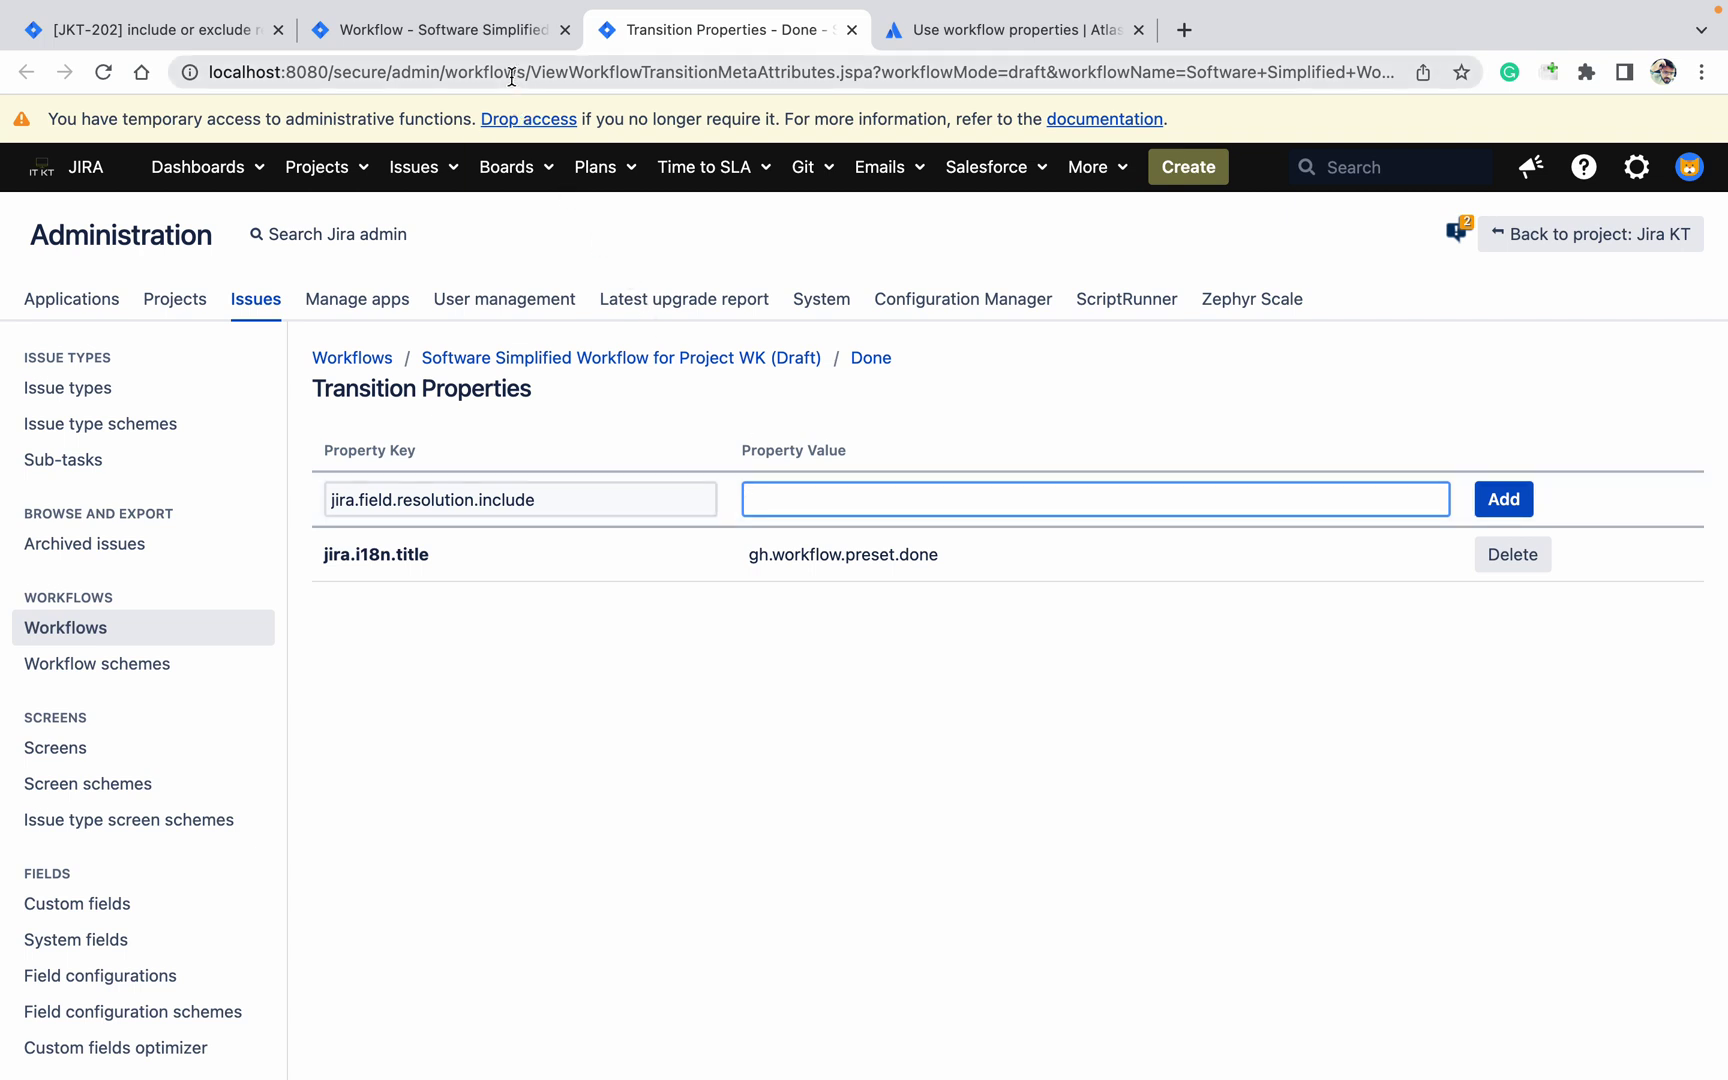
{"action": "left_click", "coordinate": [406, 670]}
{"action": "scroll", "coordinate": [406, 670], "scroll_direction": "down", "scroll_amount": 3}
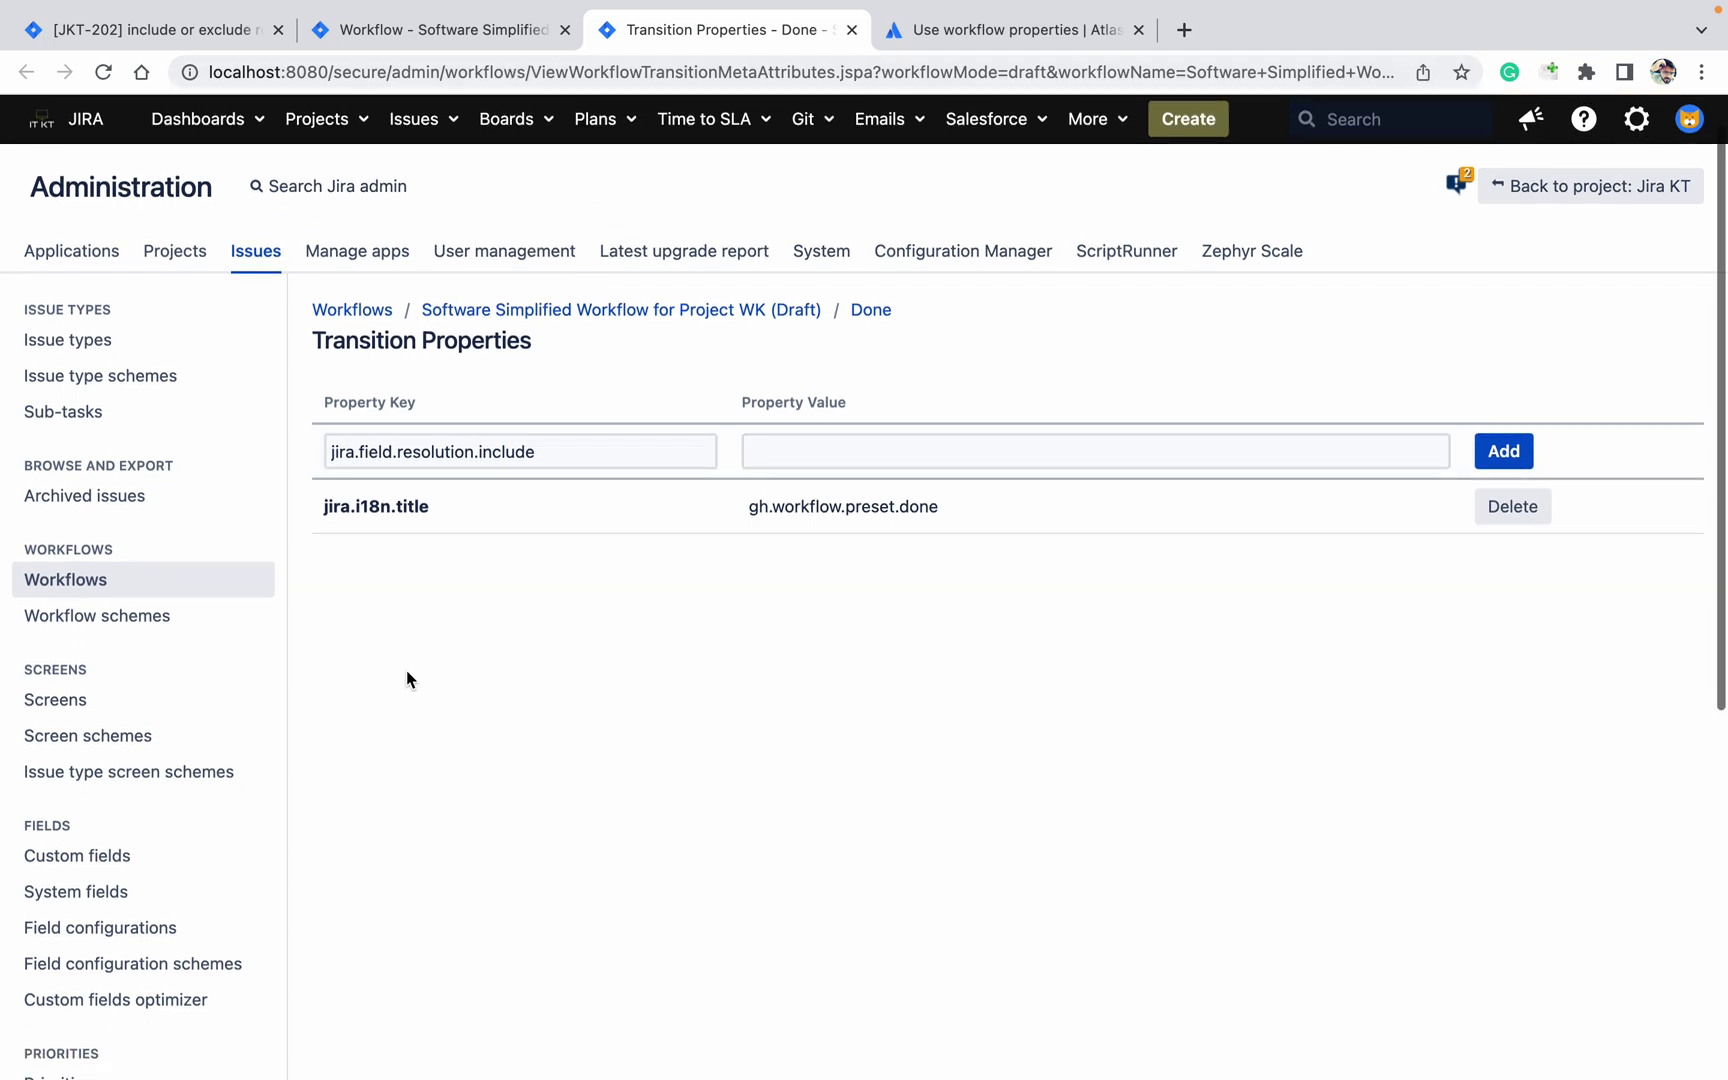
{"action": "scroll", "coordinate": [406, 680], "scroll_direction": "down", "scroll_amount": 5}
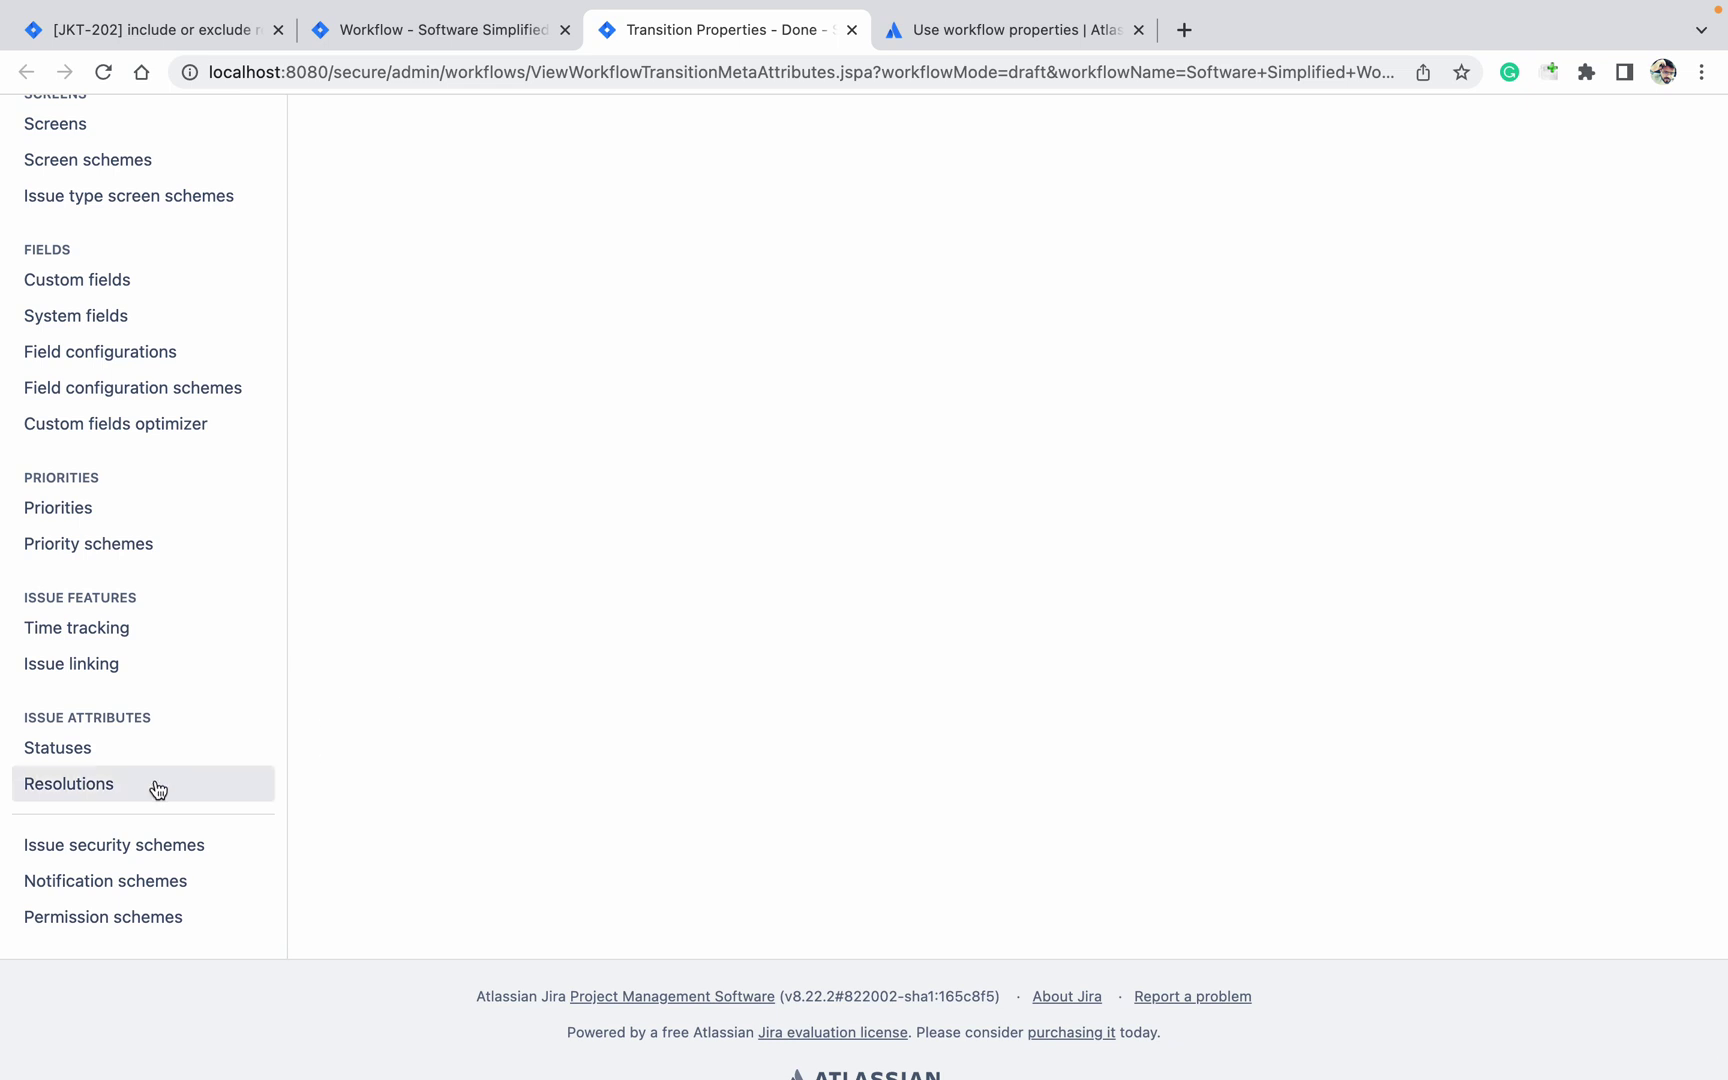
{"action": "left_click", "coordinate": [158, 788]}
Step: Find the Done resolution's ID, 10000, in its Edit Resolution page address
{"action": "left_click", "coordinate": [1041, 30]}
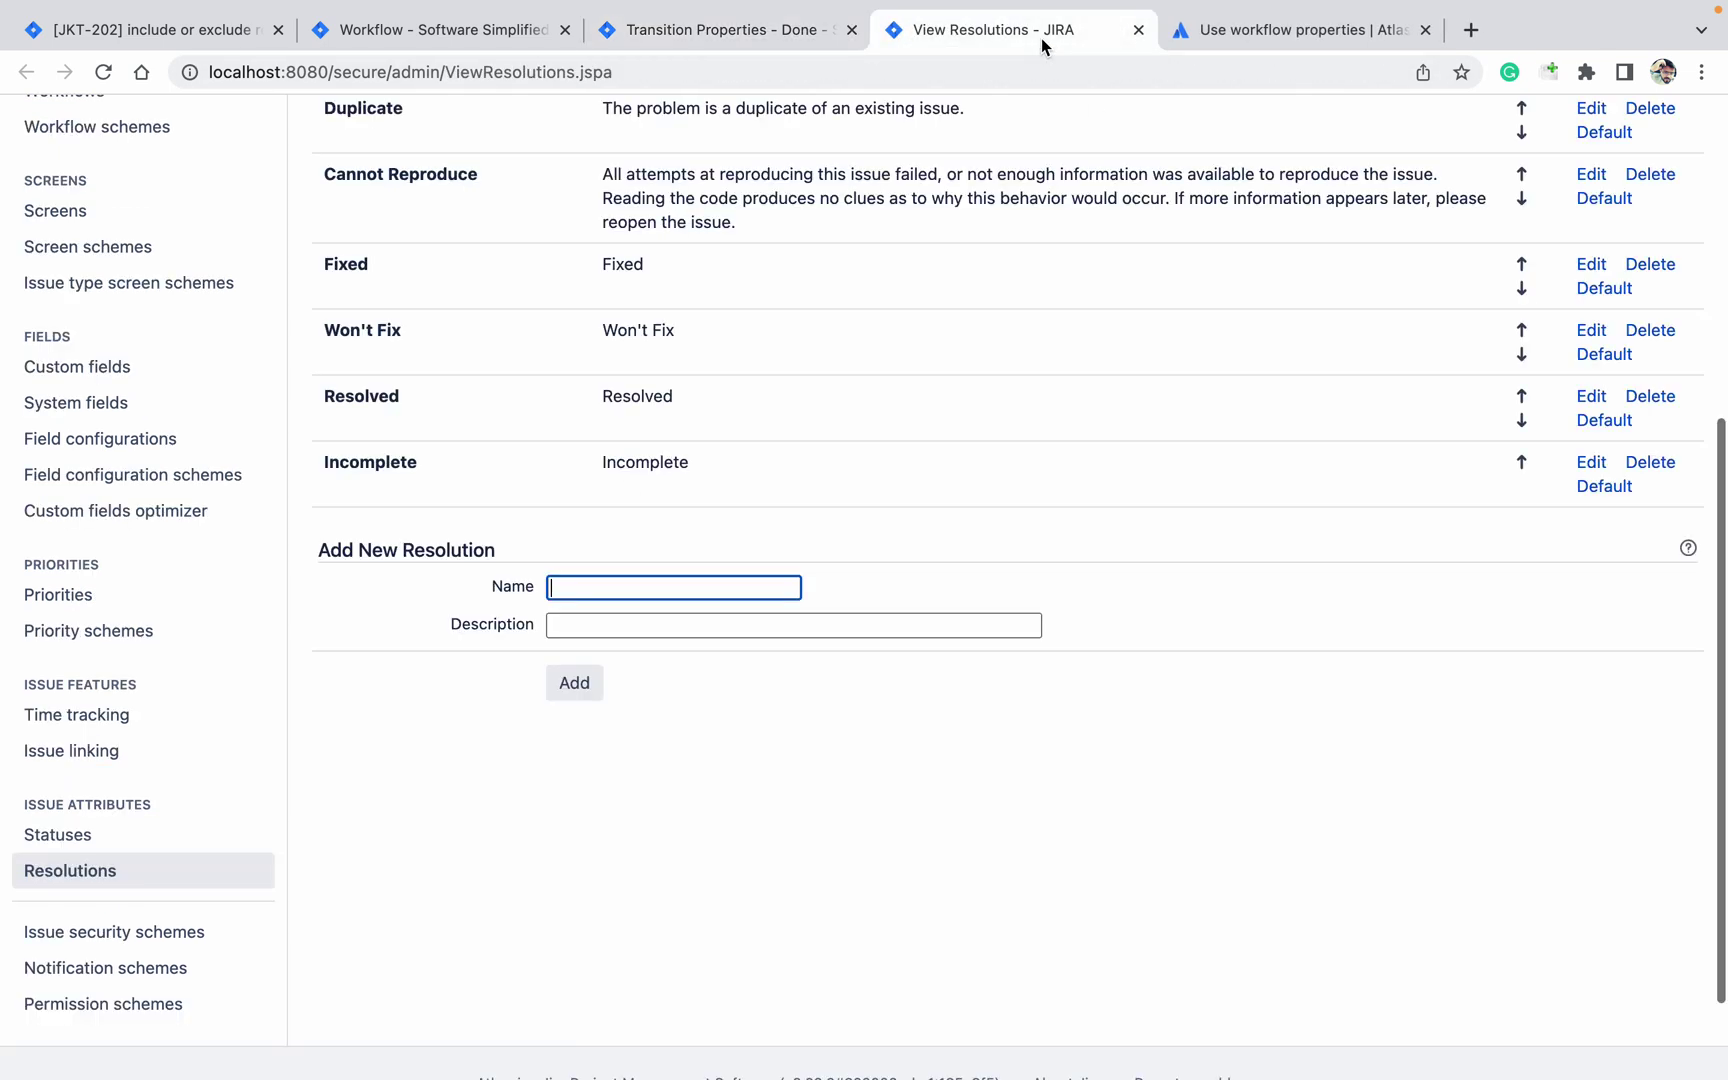
{"action": "left_click", "coordinate": [1145, 810]}
{"action": "scroll", "coordinate": [1145, 810], "scroll_direction": "up", "scroll_amount": 3}
{"action": "scroll", "coordinate": [1145, 810], "scroll_direction": "up", "scroll_amount": 2}
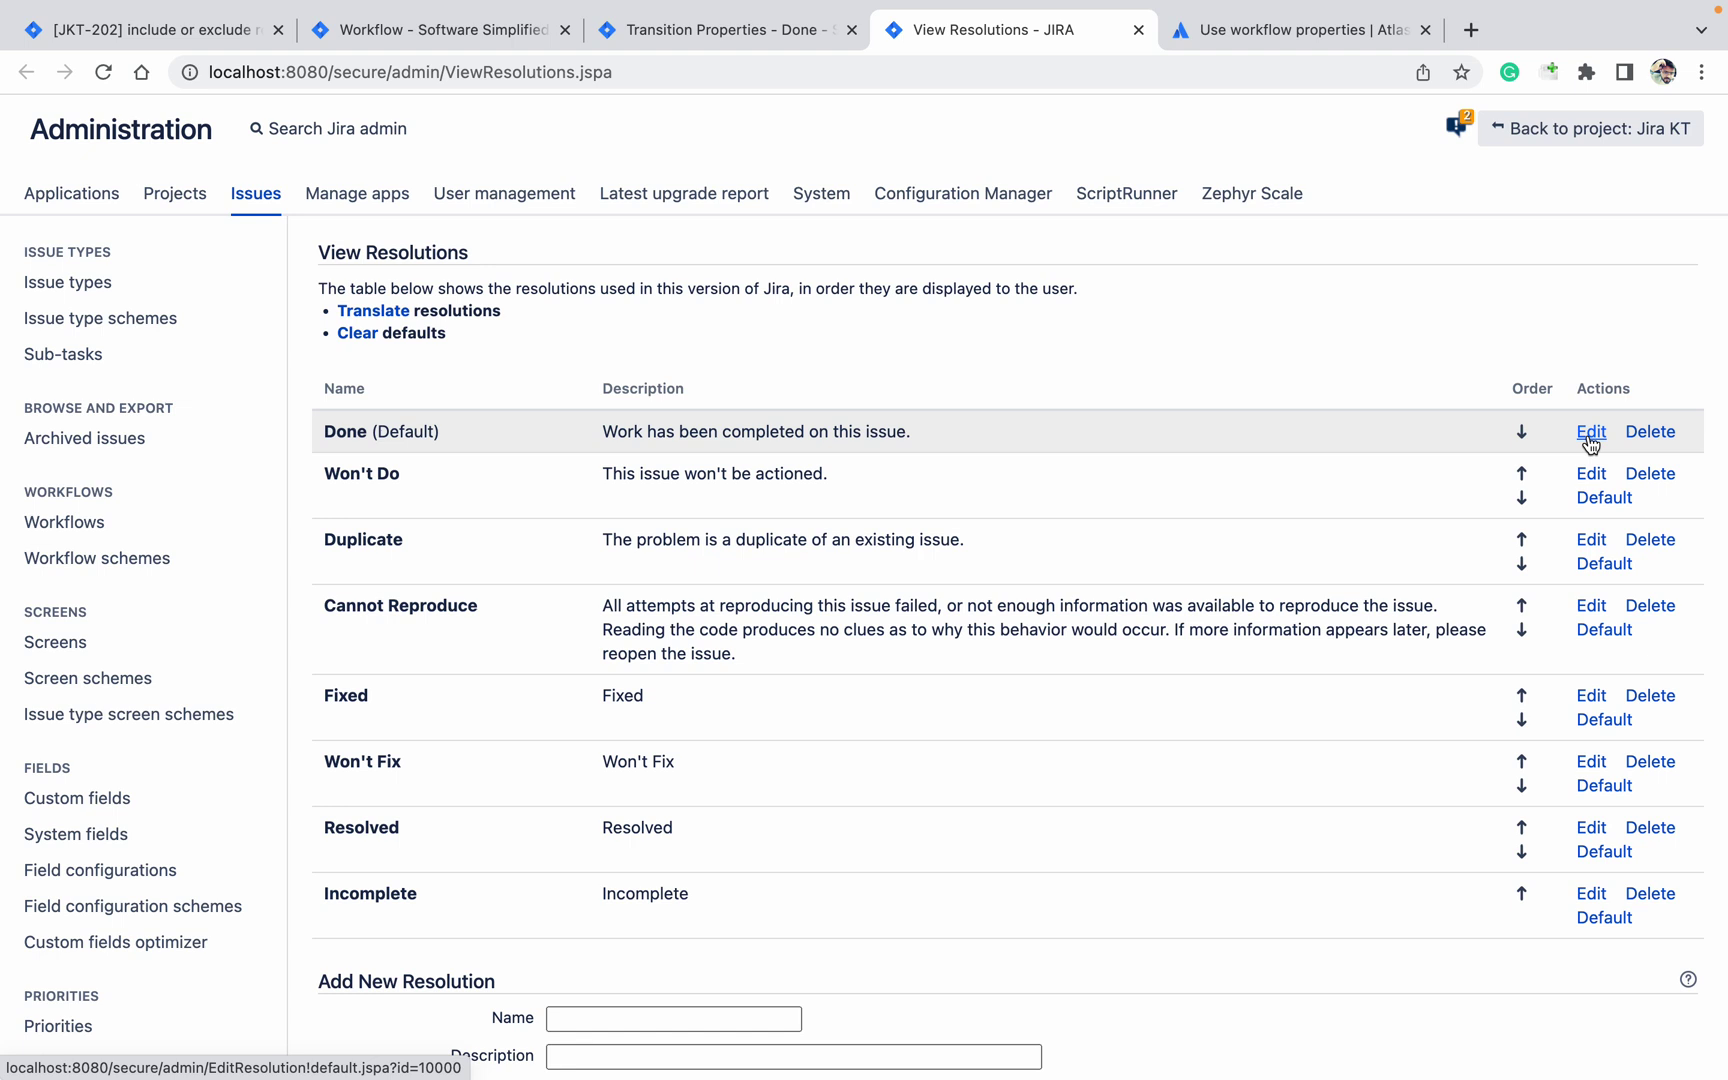
{"action": "left_click", "coordinate": [1591, 431], "text": "super"}
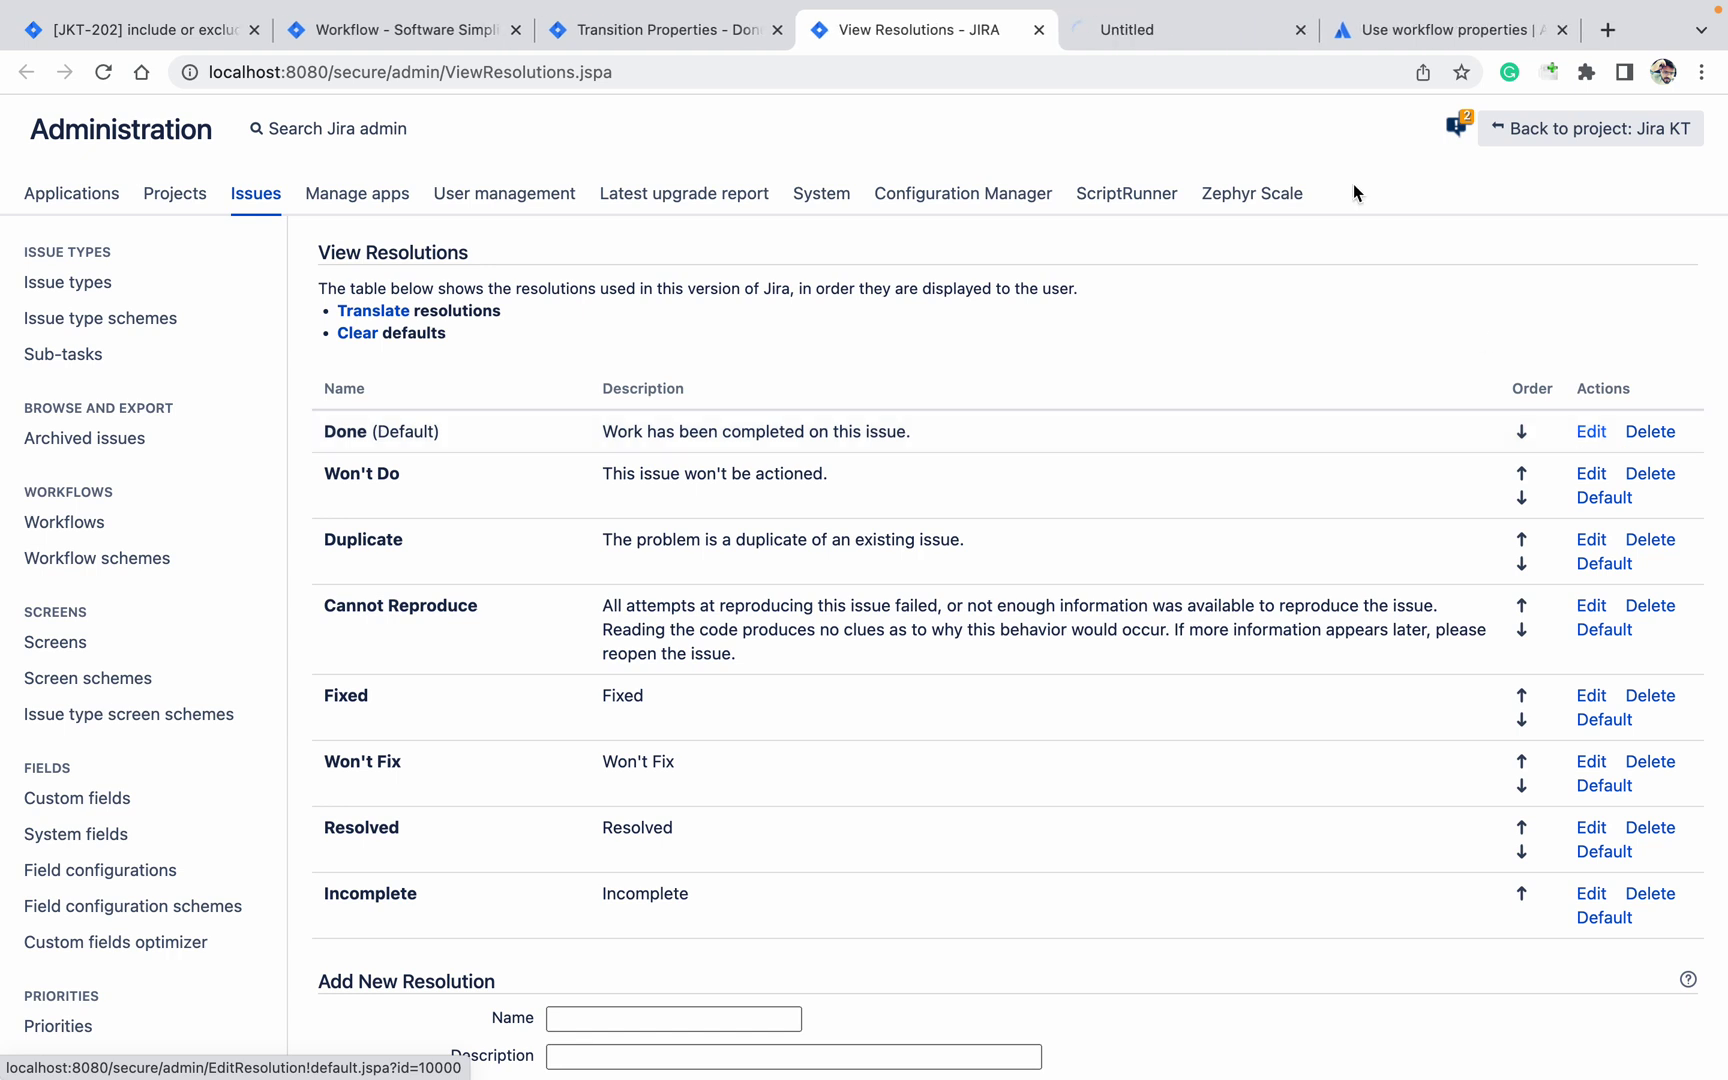
{"action": "left_click", "coordinate": [1219, 33]}
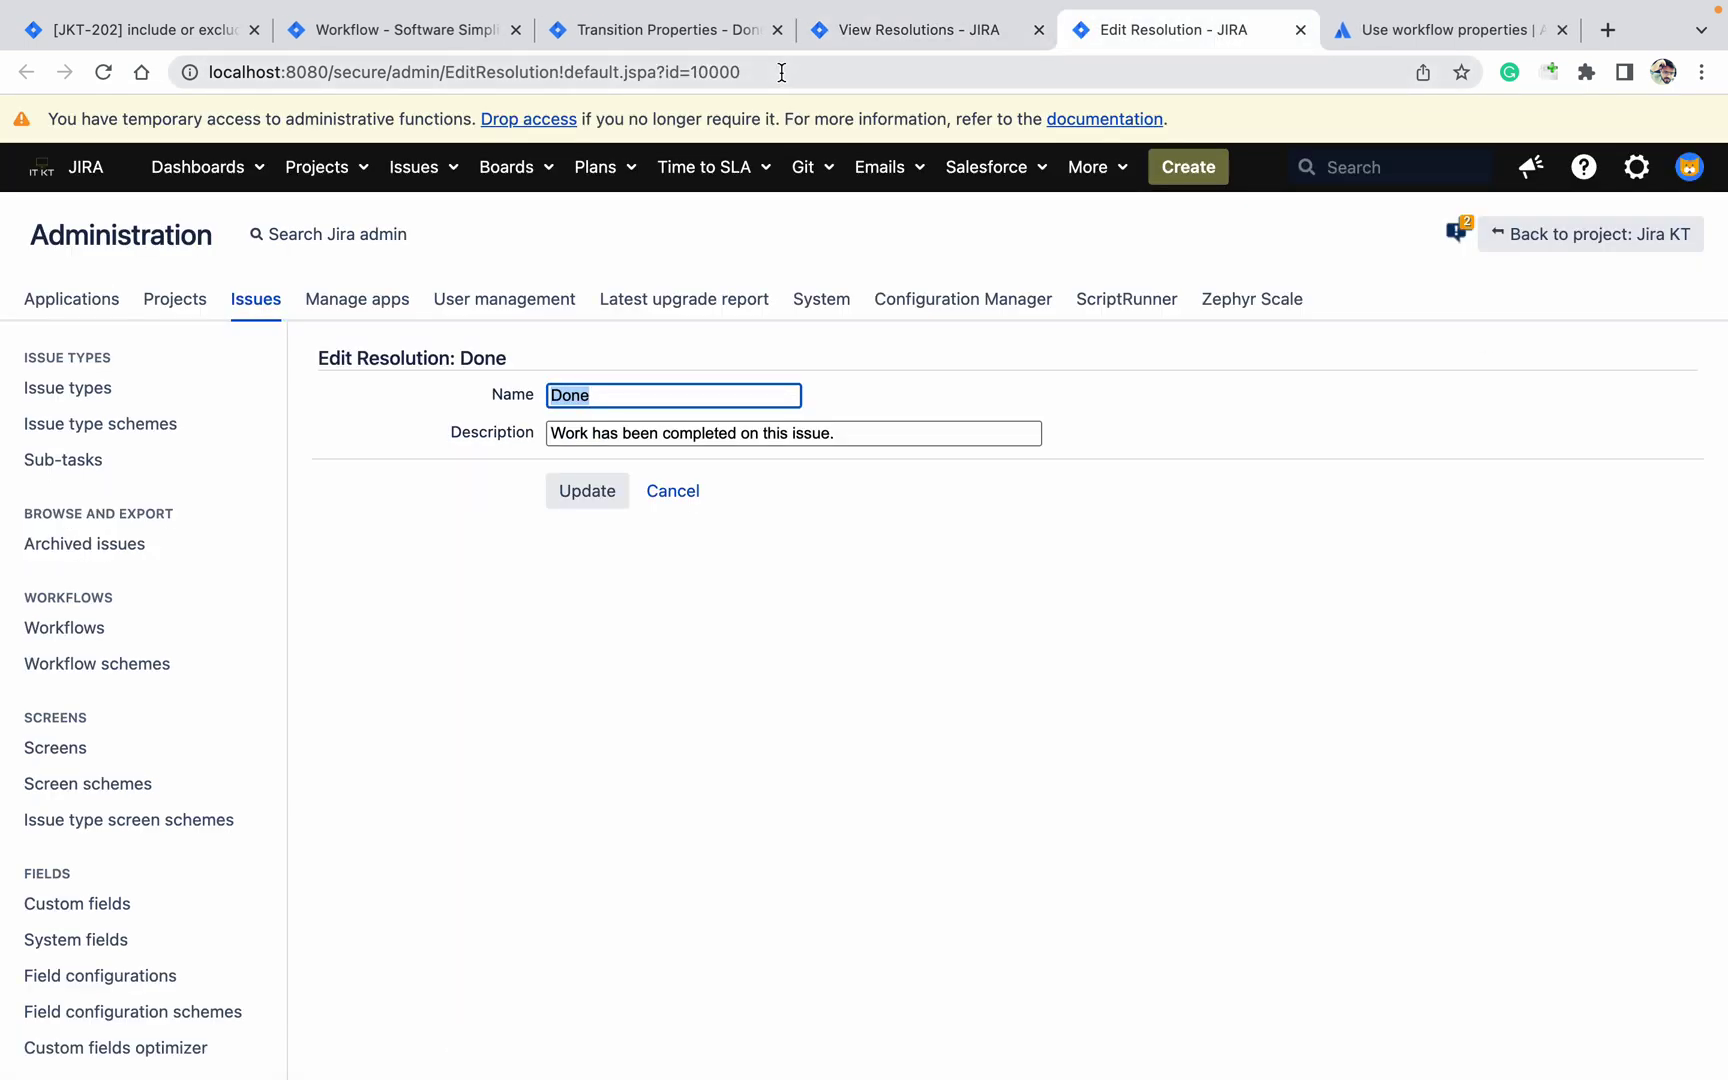
{"action": "left_click_drag", "start_coordinate": [778, 72], "coordinate": [689, 72]}
{"action": "key", "text": "ctrl+c"}
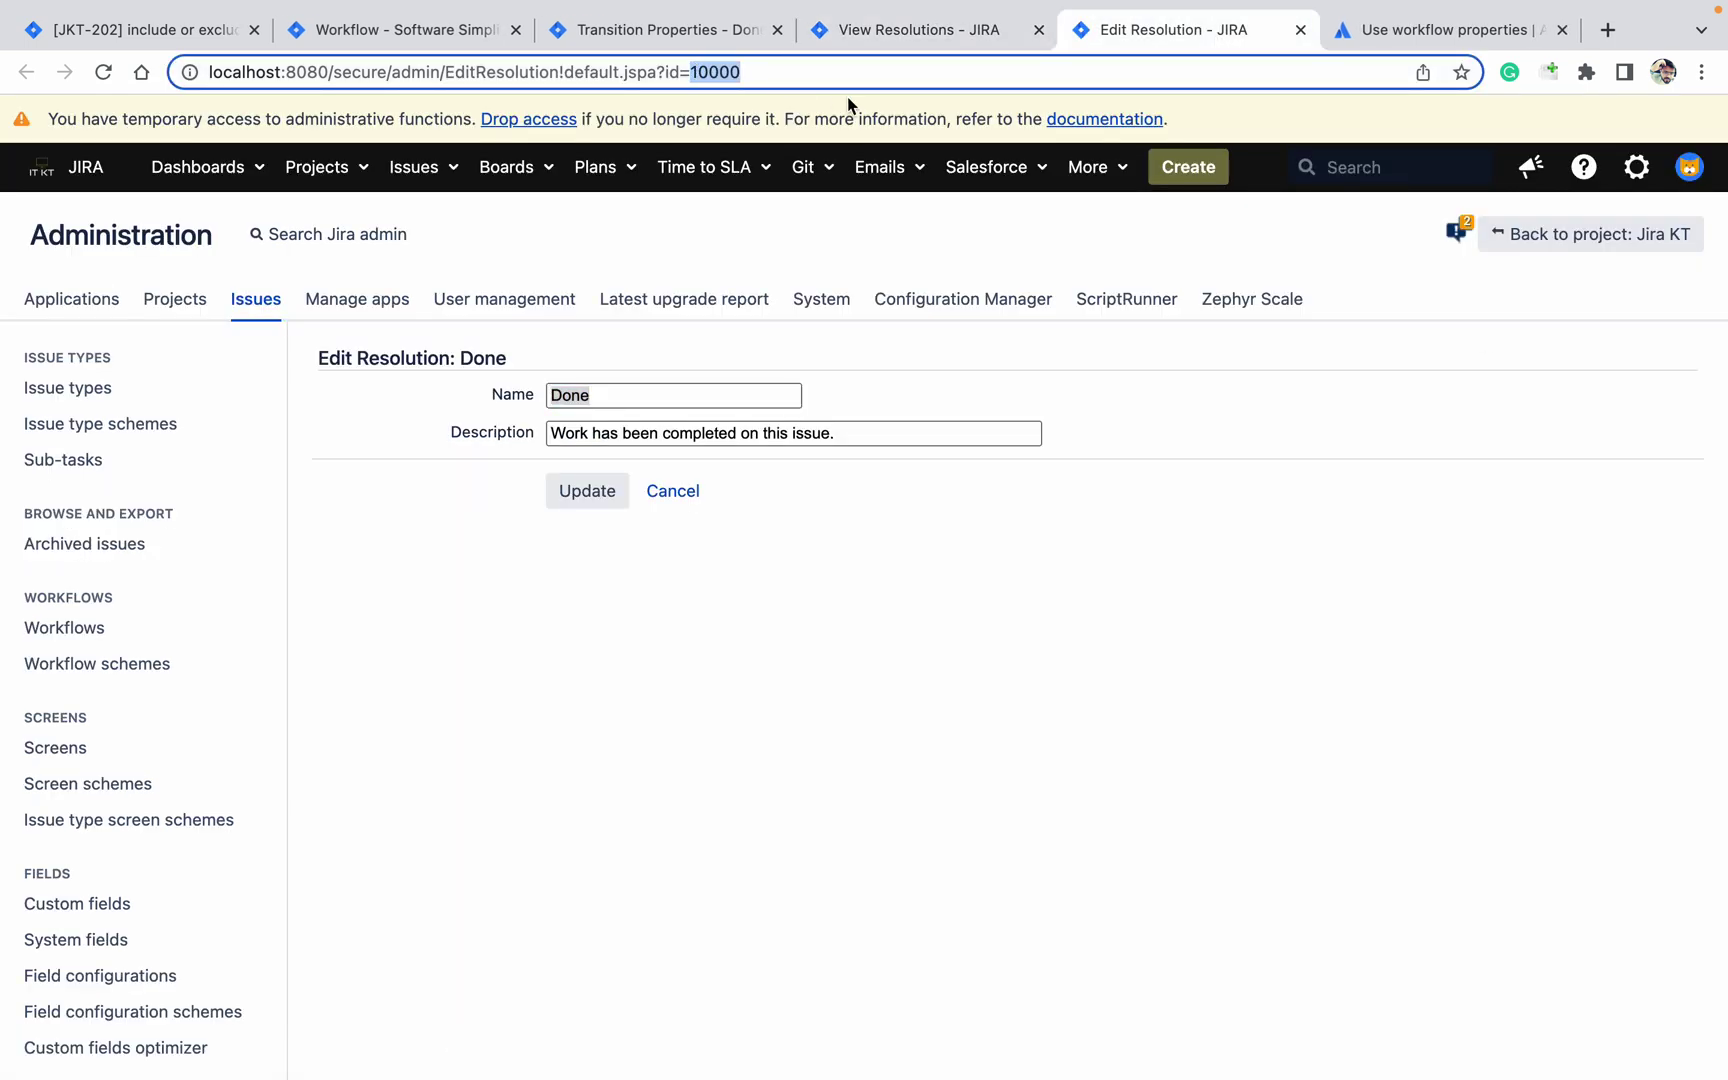
Step: Paste 10000 into the Done transition's property value field
{"action": "left_click", "coordinate": [621, 34]}
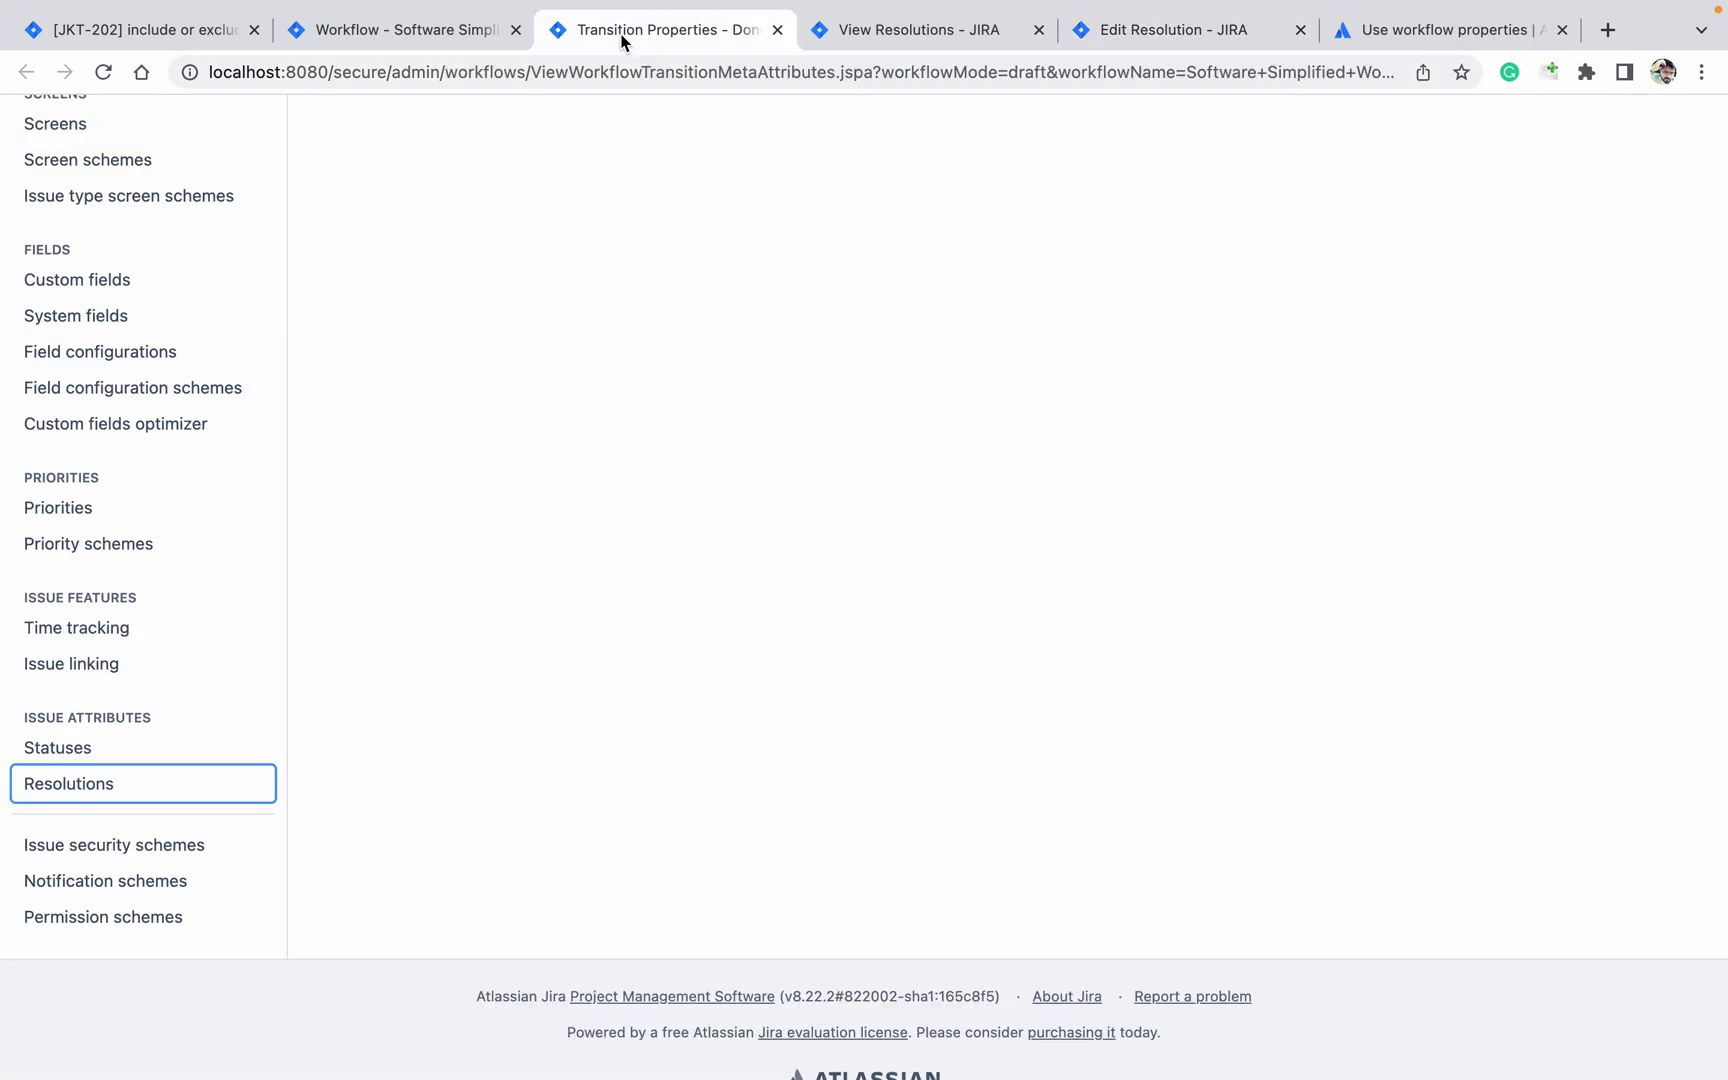
{"action": "scroll", "coordinate": [1062, 340], "scroll_direction": "up", "scroll_amount": 10}
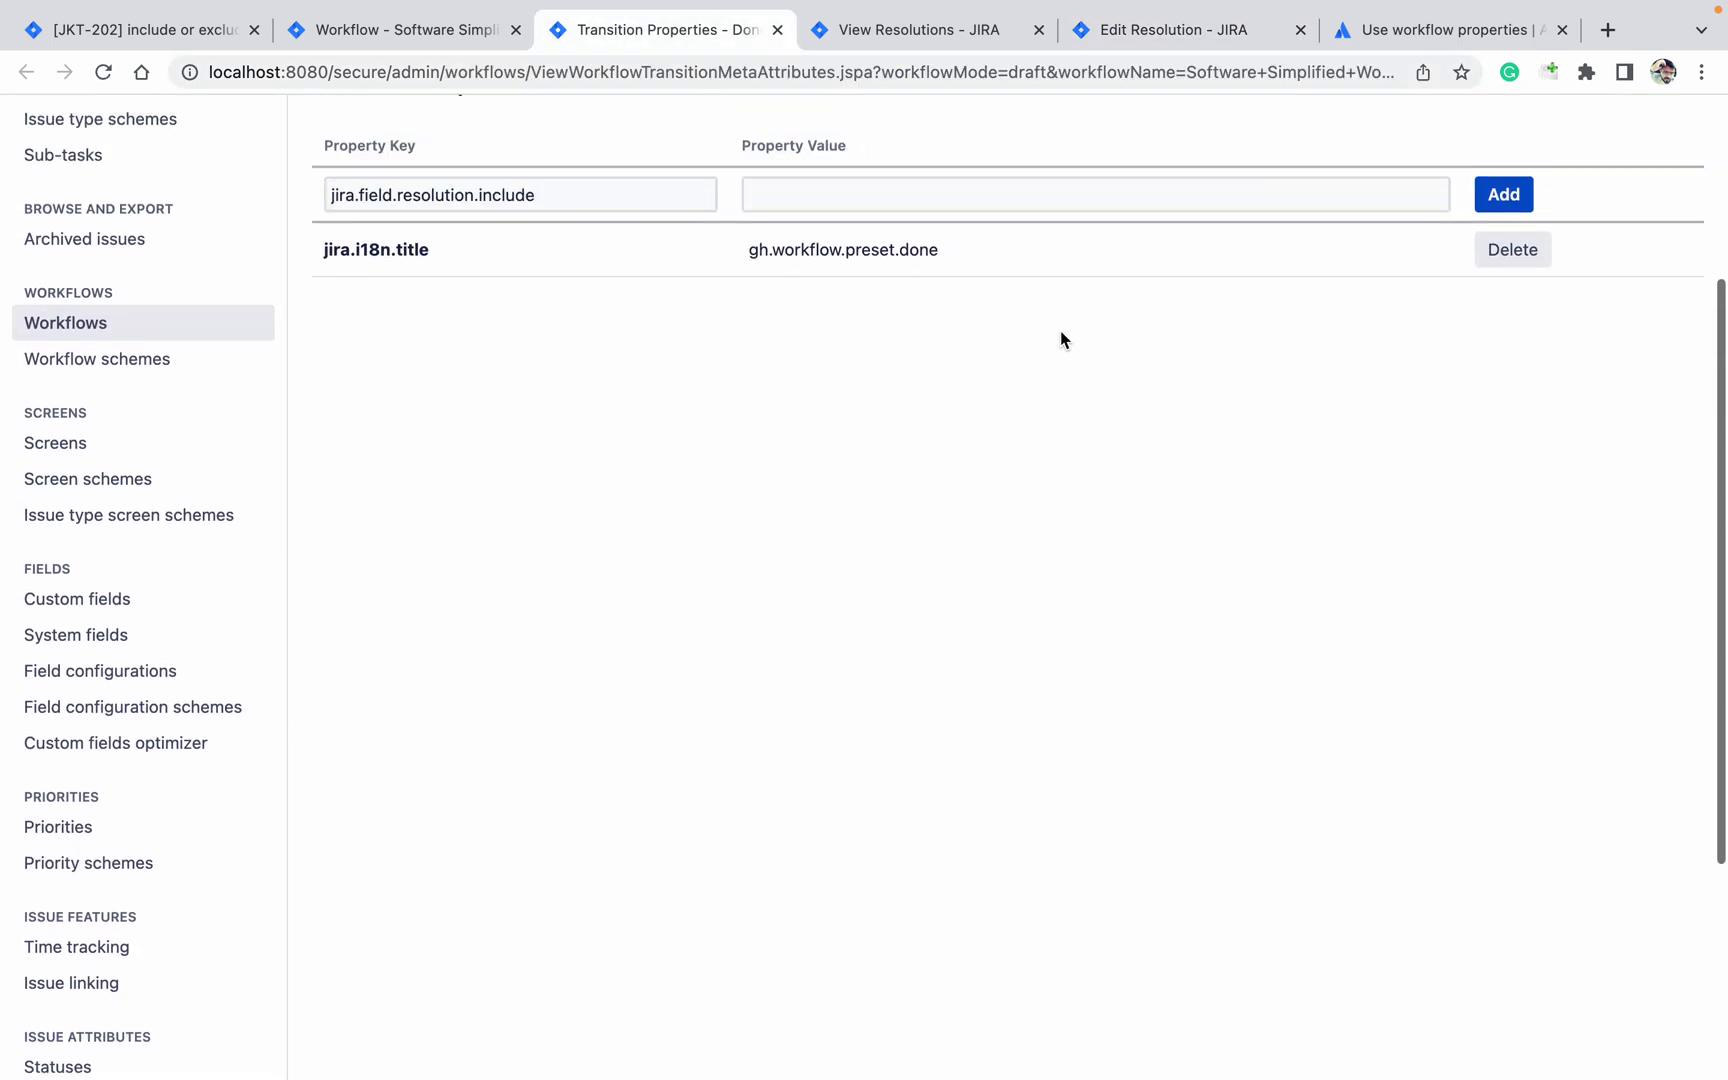
{"action": "left_click", "coordinate": [1063, 396]}
{"action": "key", "text": "ctrl+v"}
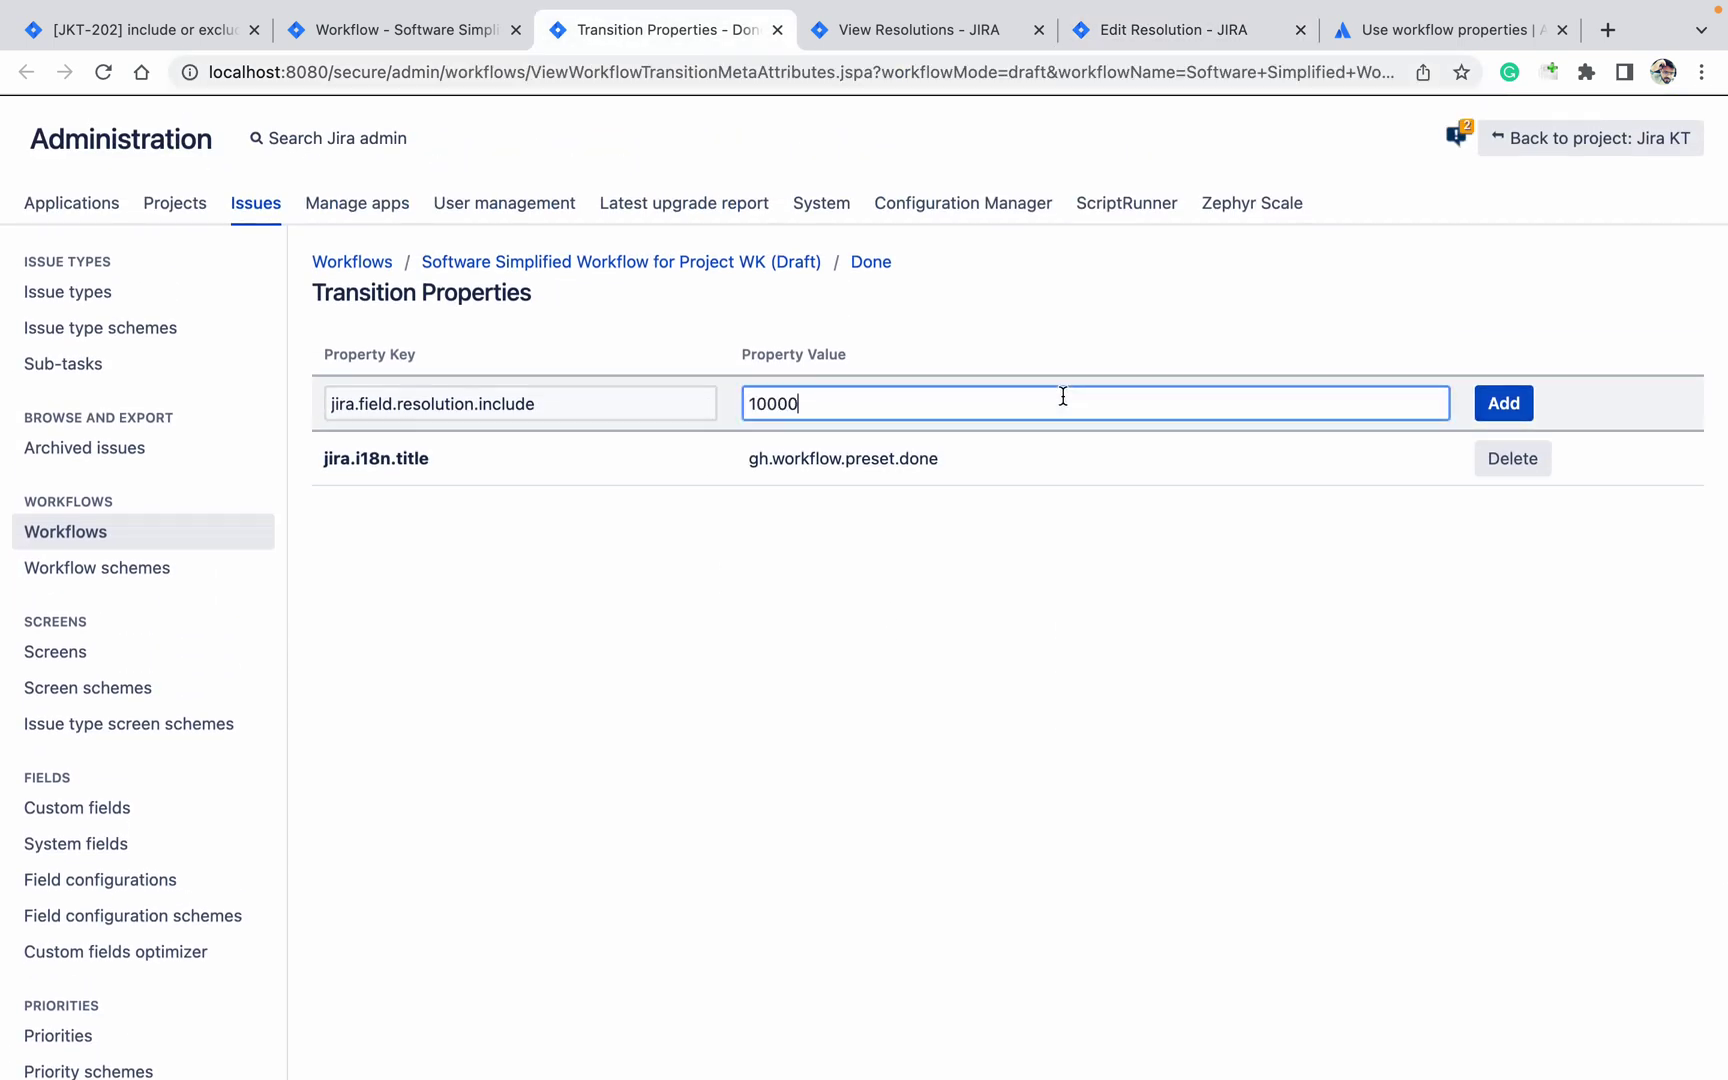
Step: Close the Edit Resolution and workflow properties documentation tabs
{"action": "left_click", "coordinate": [1180, 32]}
{"action": "left_click", "coordinate": [1300, 29]}
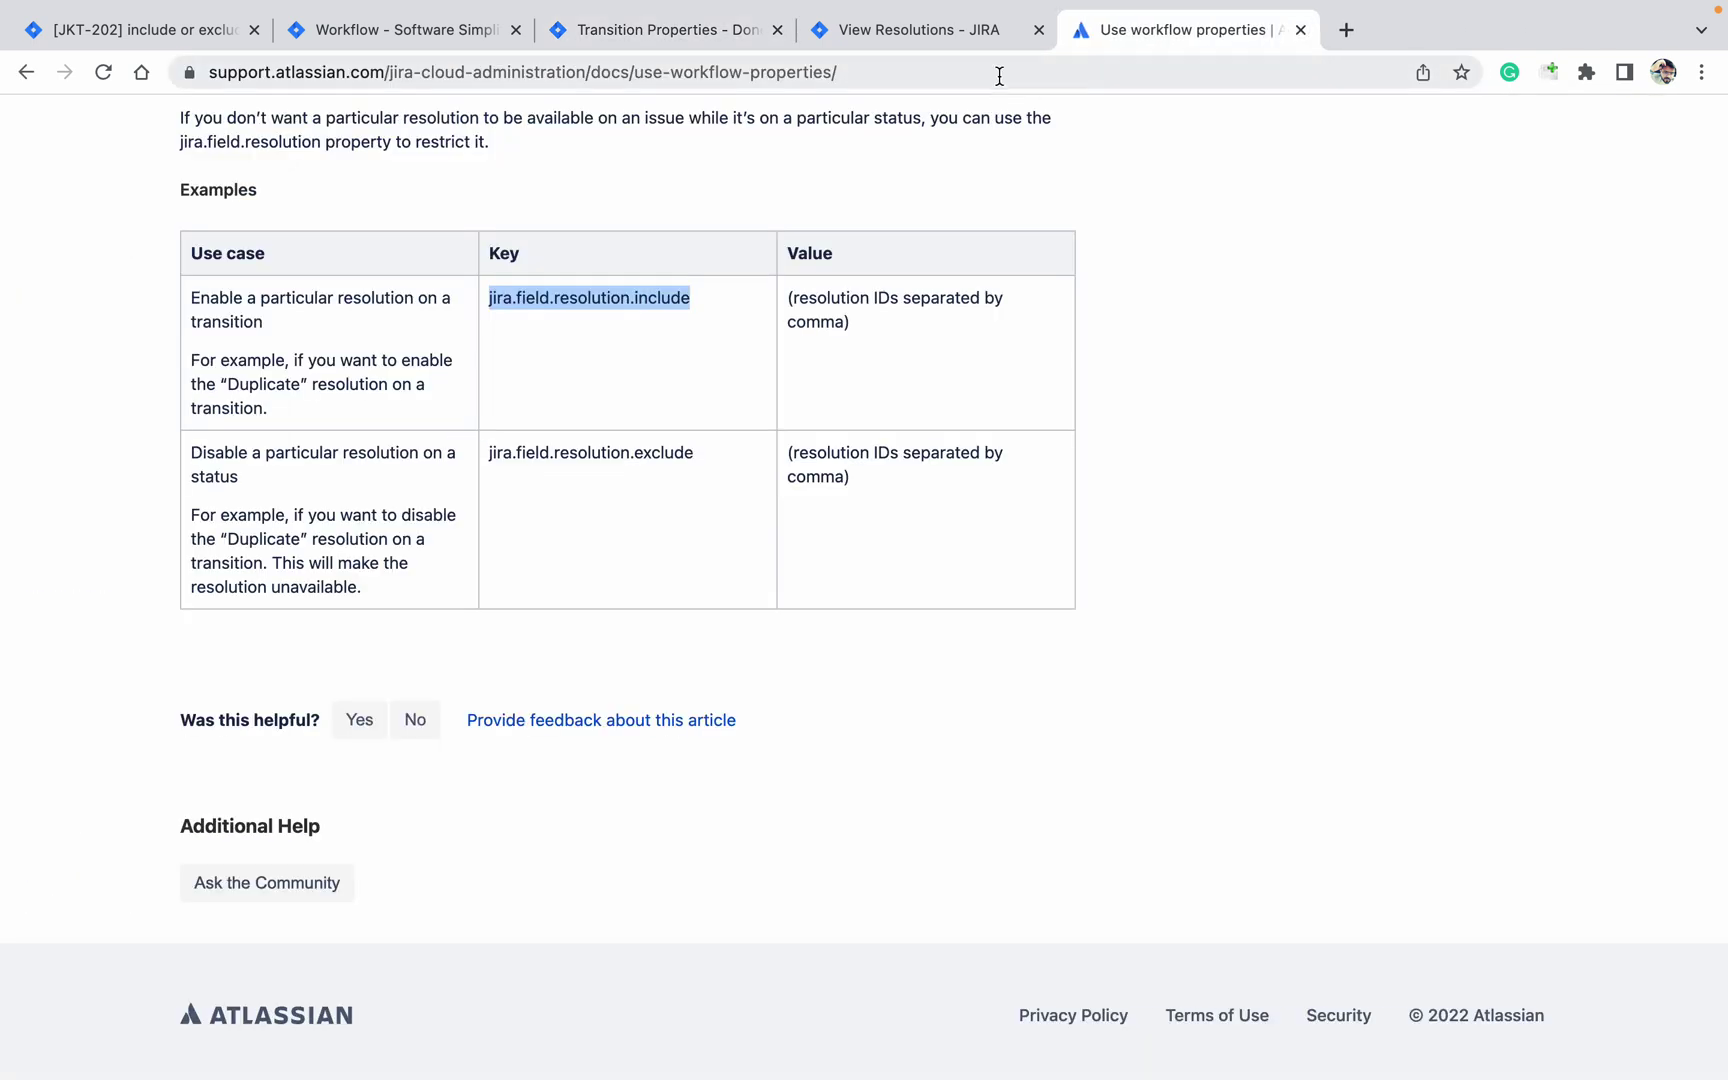
{"action": "left_click", "coordinate": [1300, 31]}
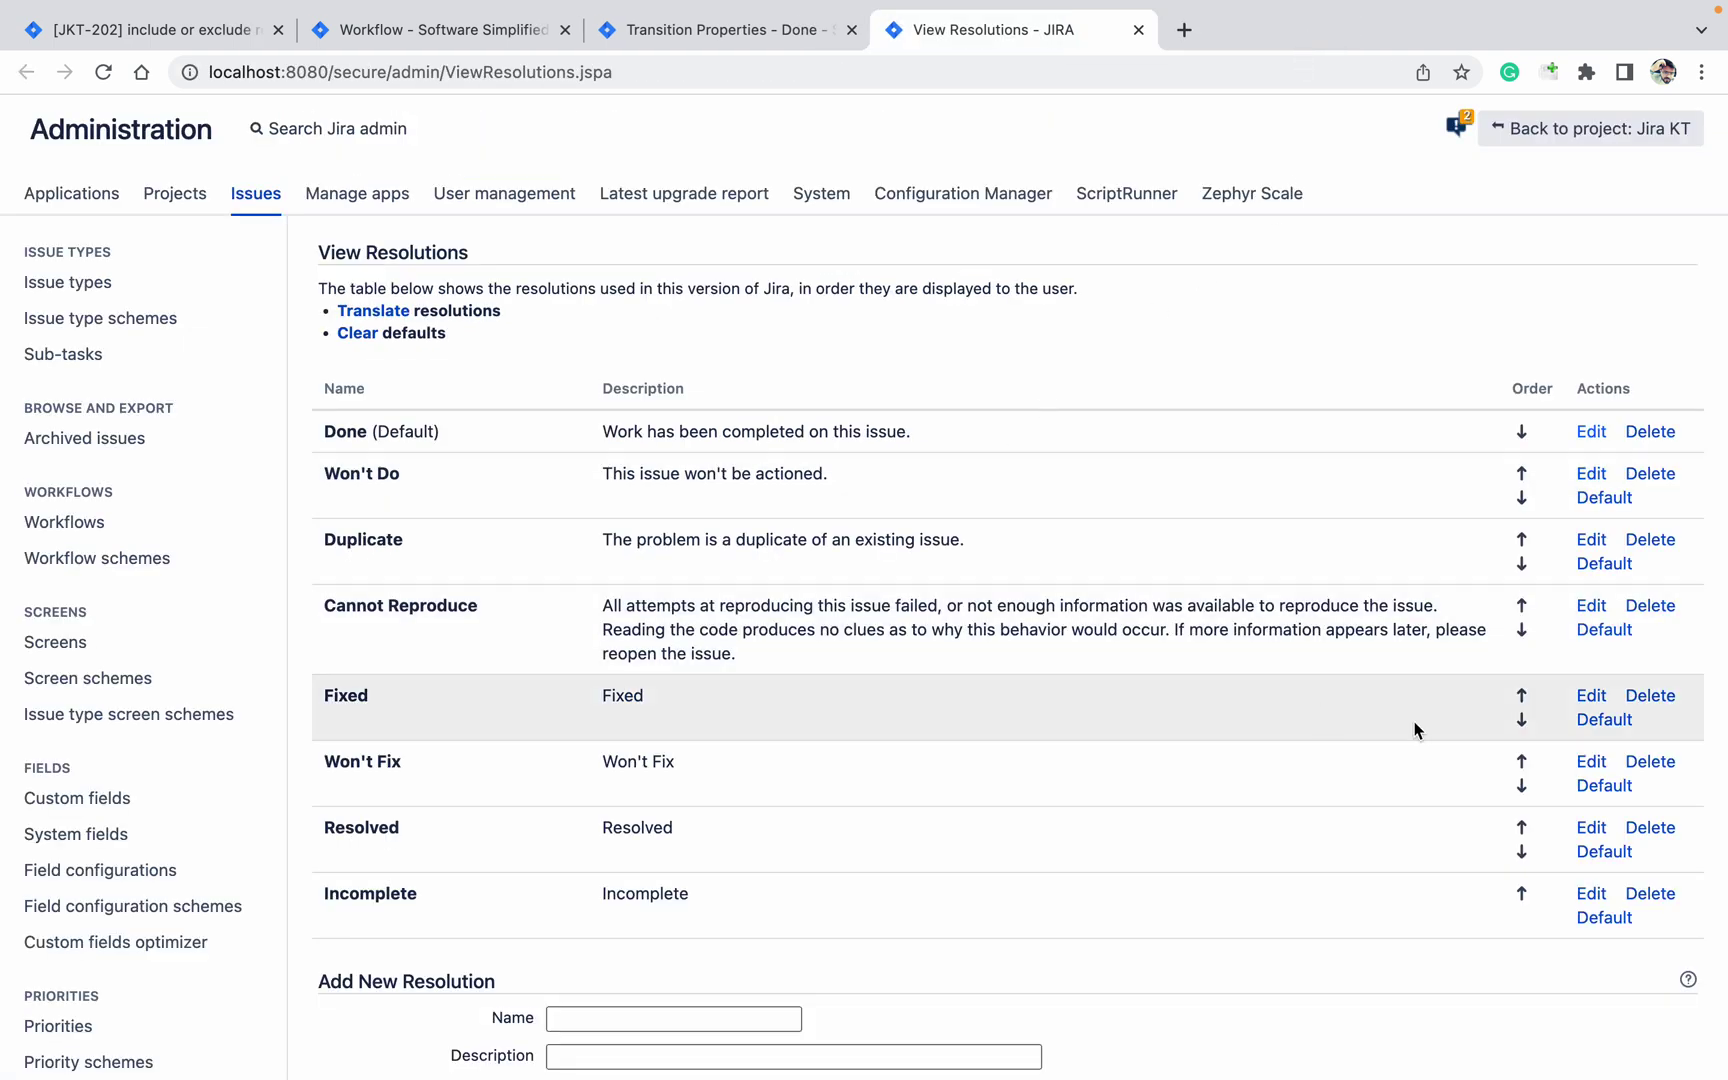
Step: Copy the Fixed resolution's ID 10004, append it for value 10000,10004, and add the property
{"action": "left_click", "coordinate": [1589, 699], "text": "super"}
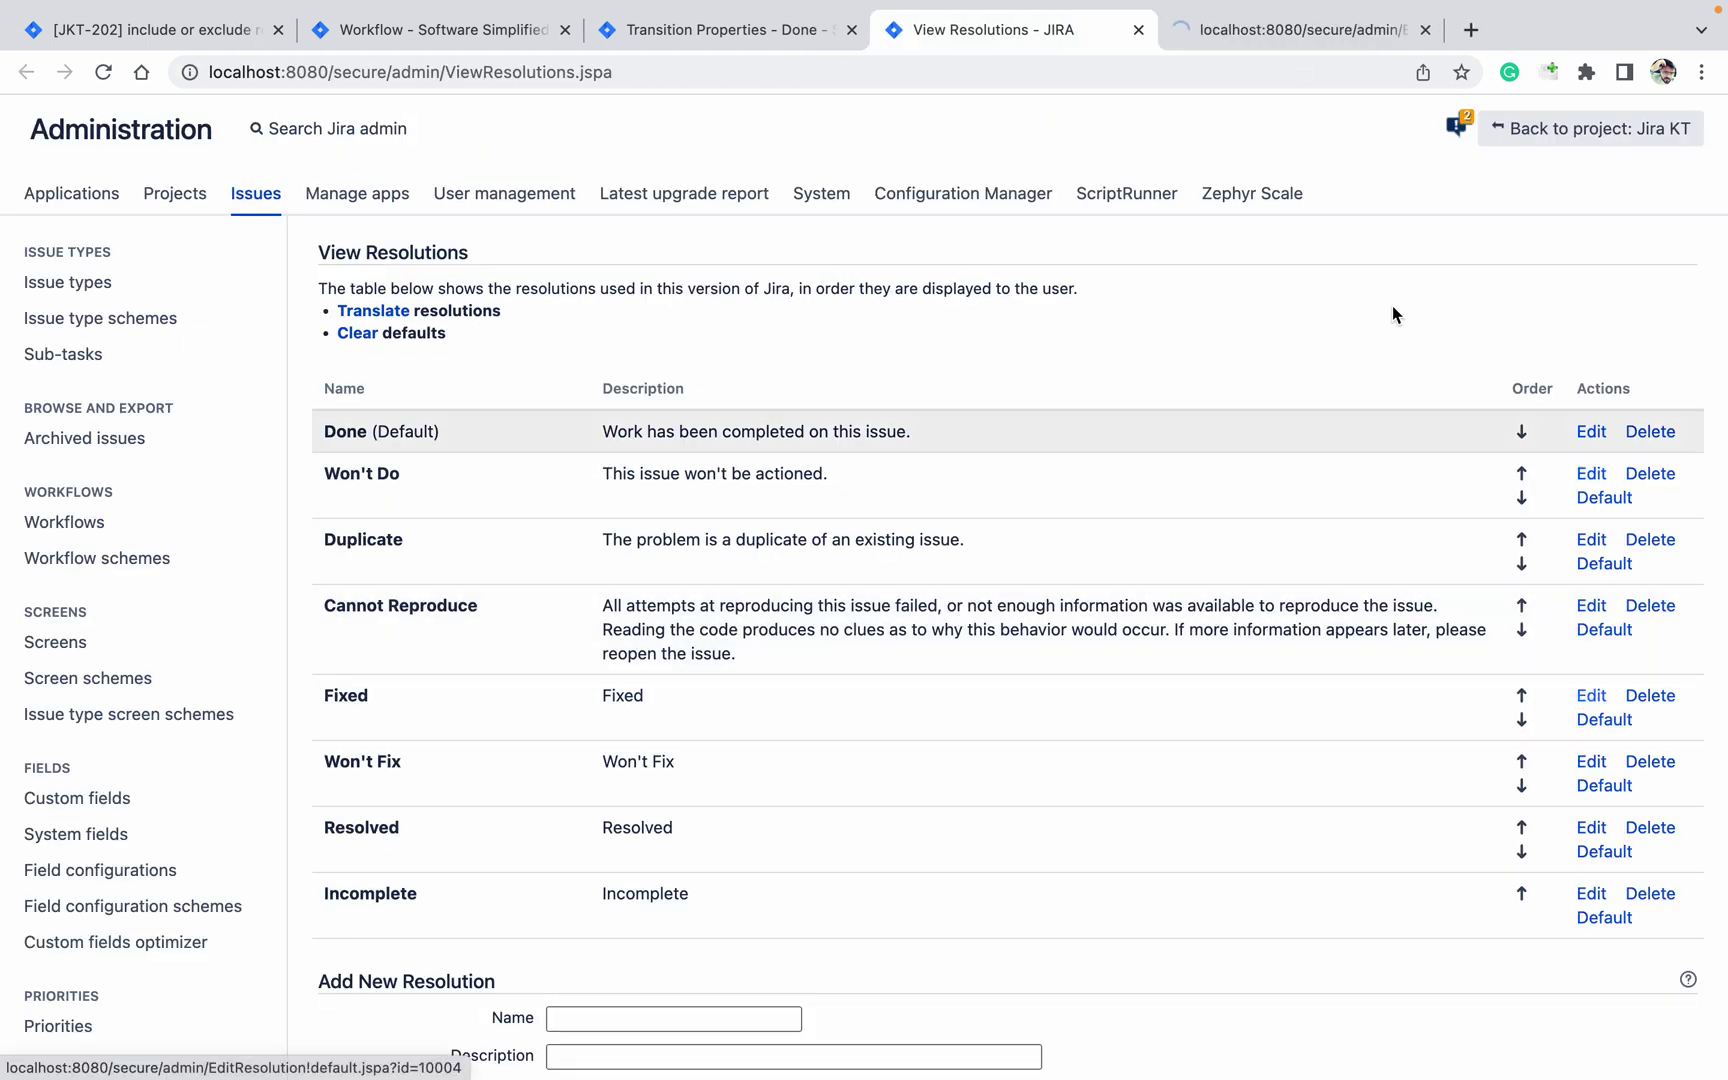
{"action": "left_click", "coordinate": [1276, 29]}
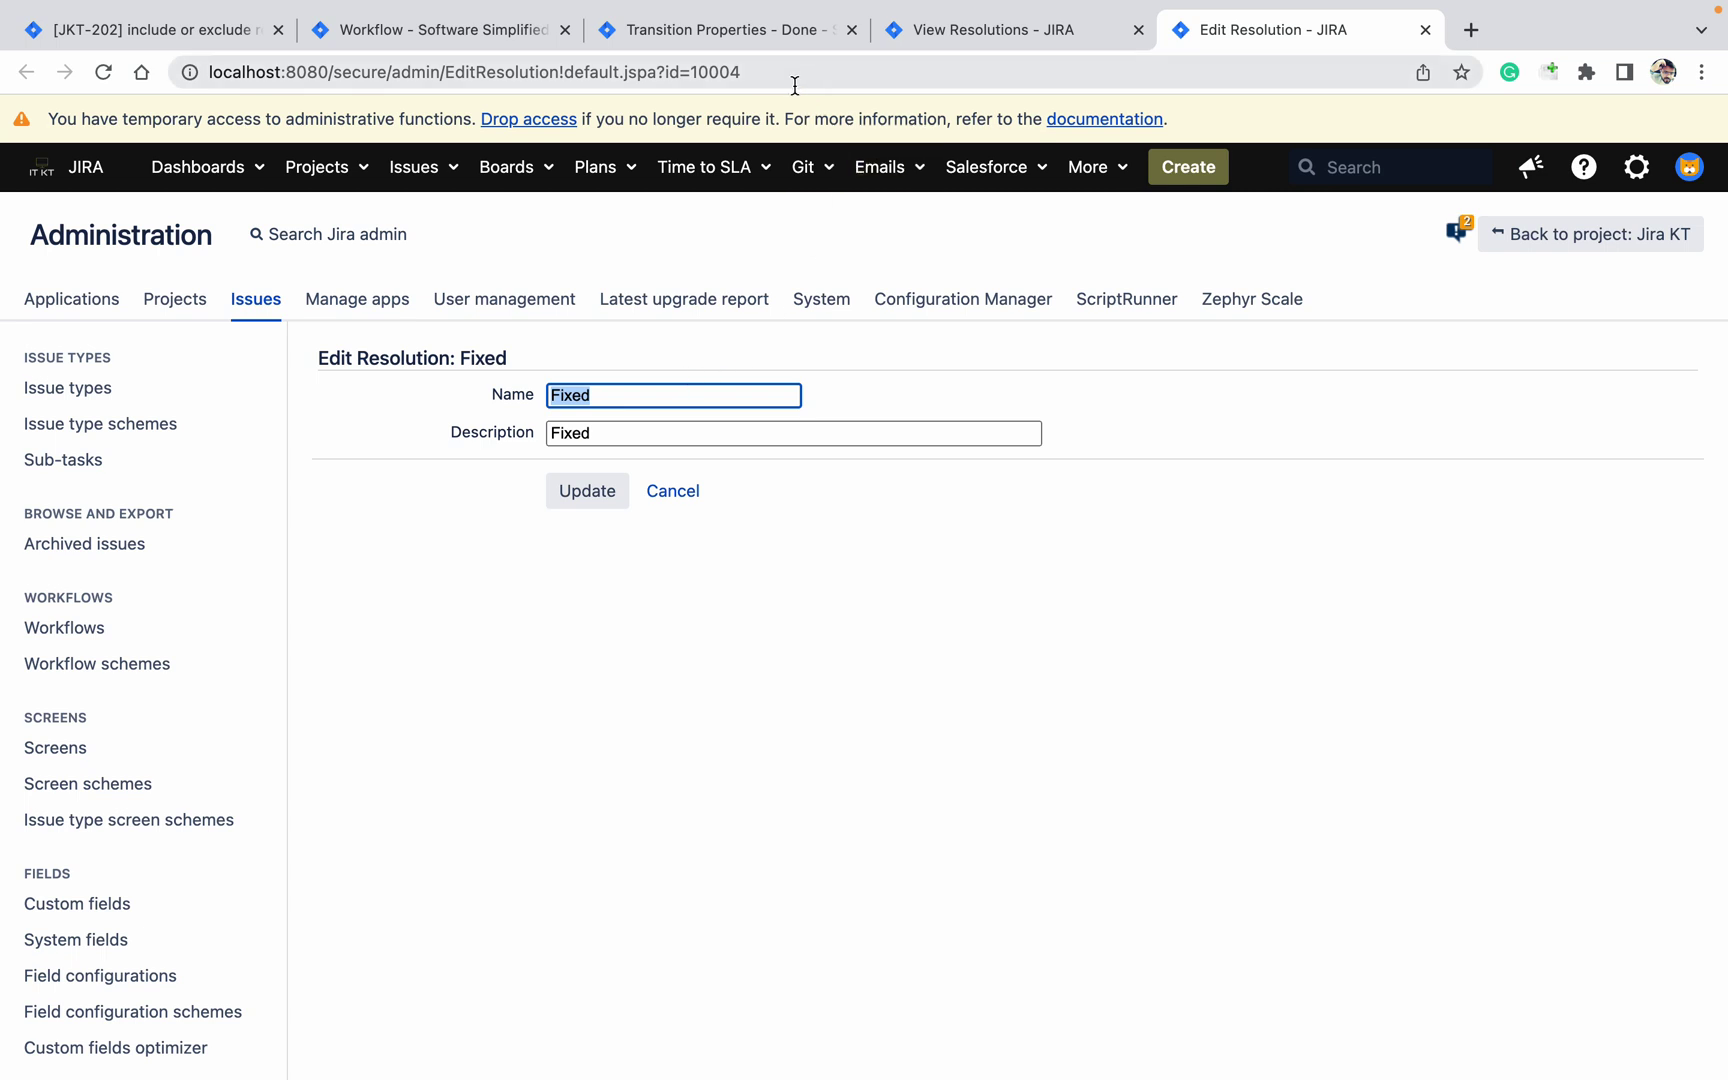
{"action": "left_click_drag", "start_coordinate": [783, 79], "coordinate": [698, 74]}
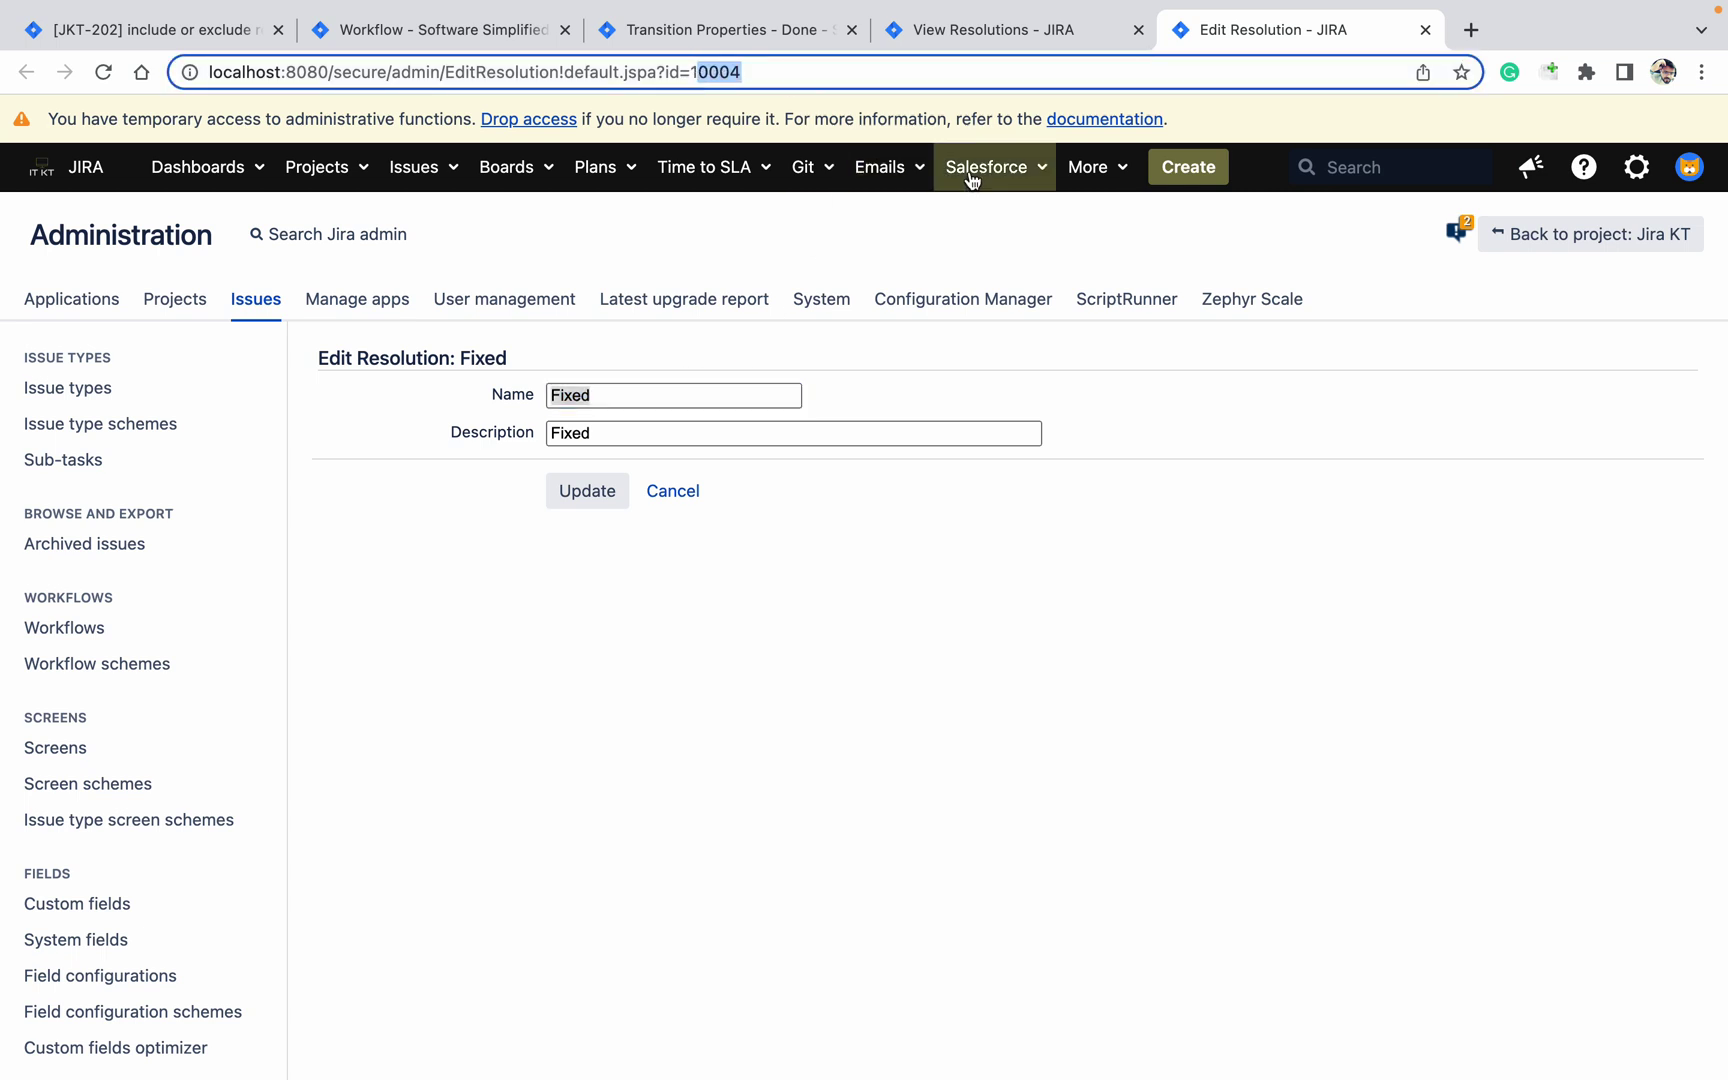
{"action": "key", "text": "shift+Left"}
{"action": "key", "text": "super+c"}
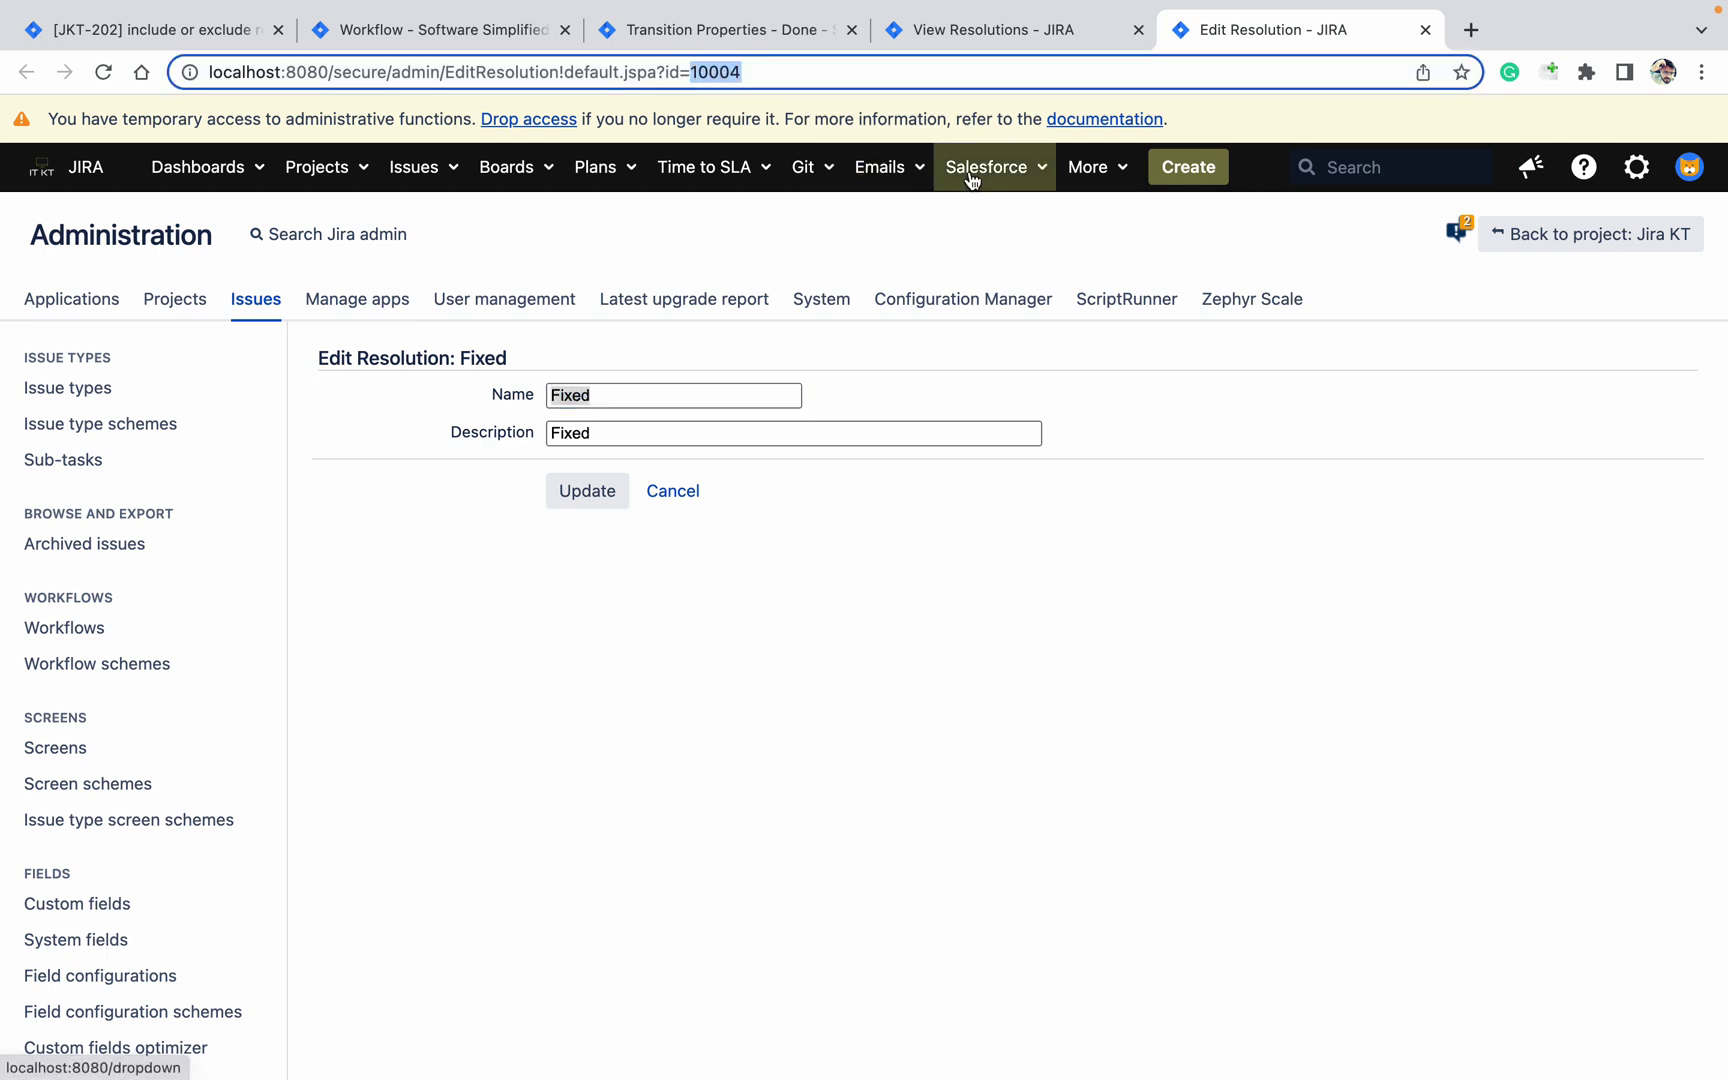
{"action": "left_click", "coordinate": [737, 26]}
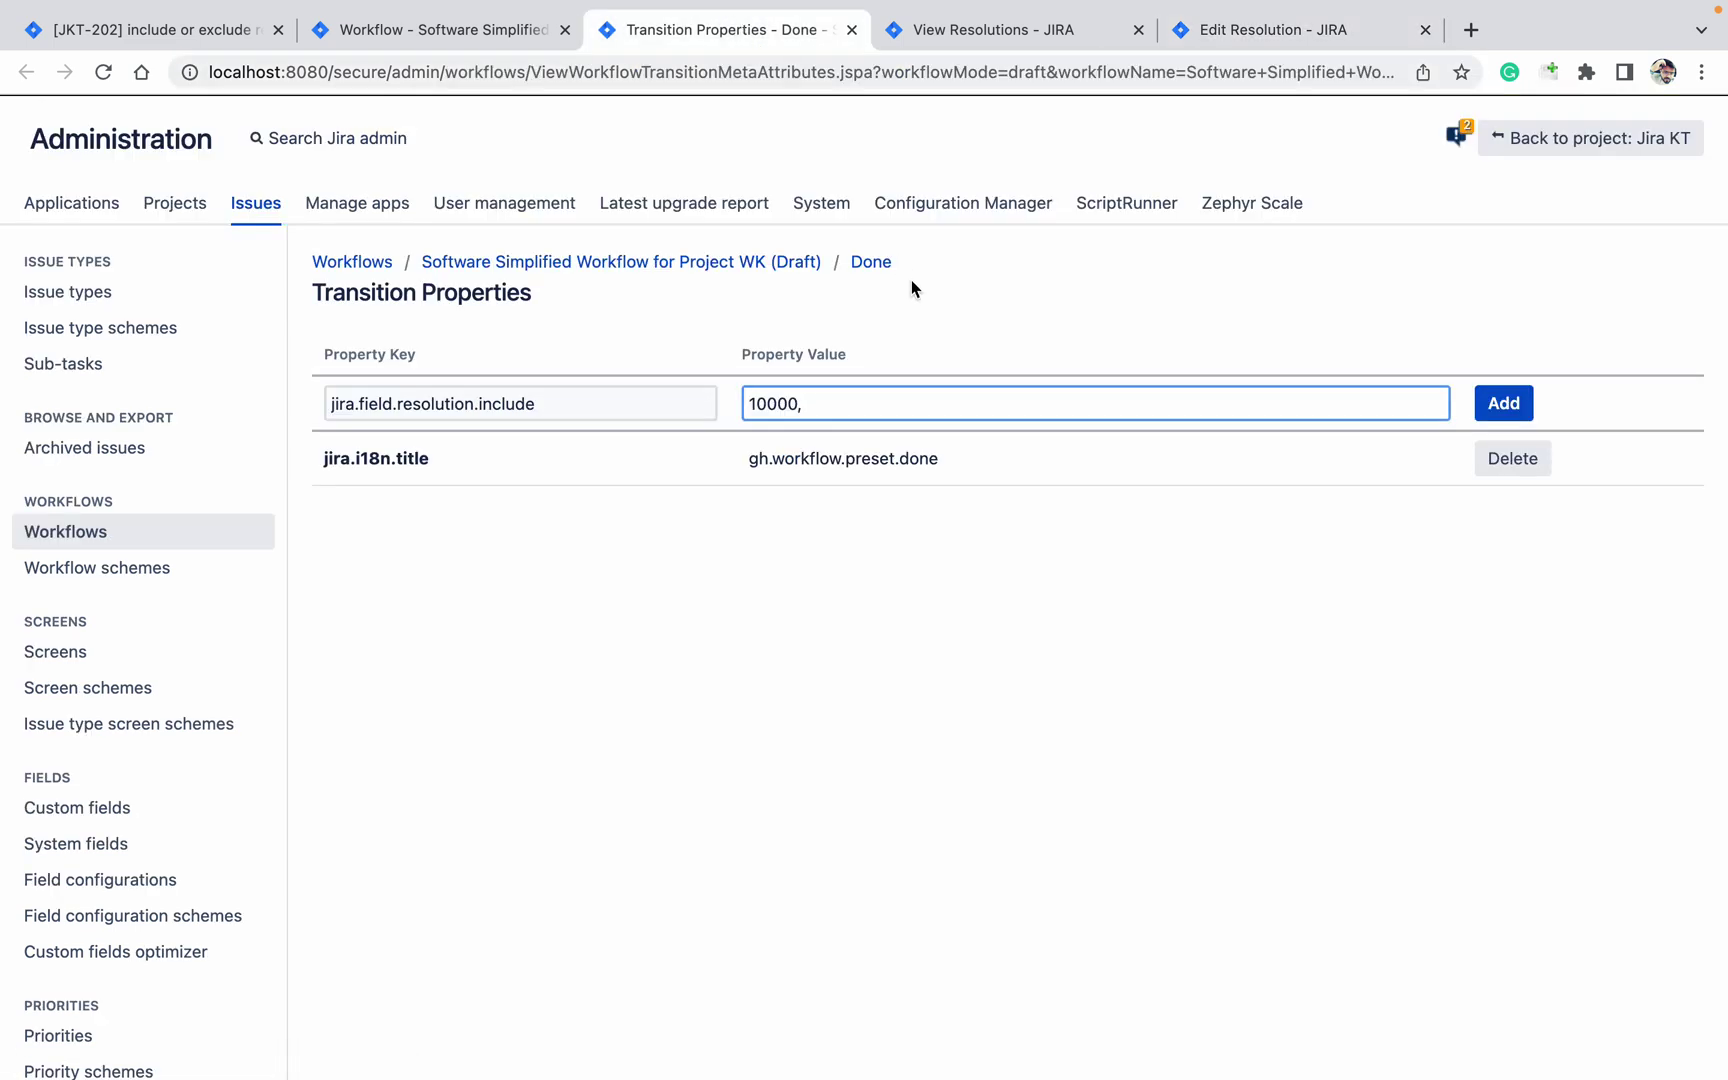
{"action": "key", "text": "super+v"}
{"action": "left_click", "coordinate": [1504, 403]}
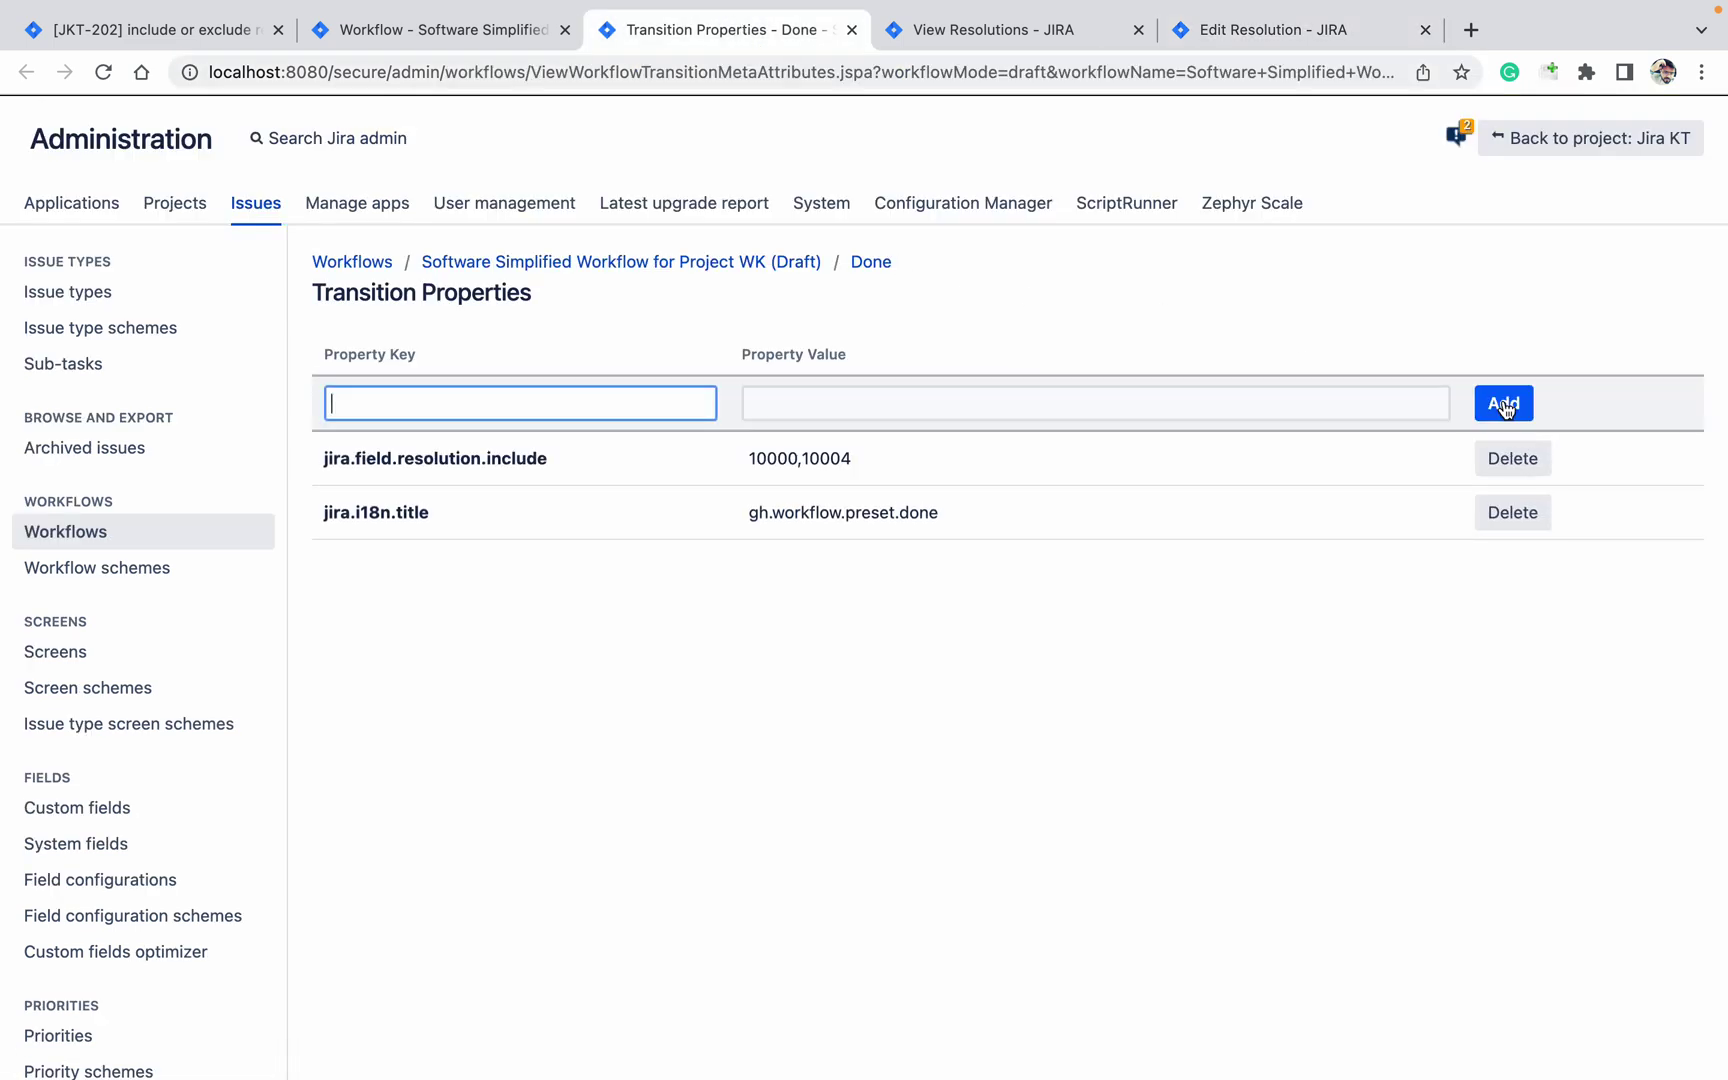
Step: Reload the workflow editor and publish the Software Simplified Workflow draft
{"action": "left_click", "coordinate": [451, 28]}
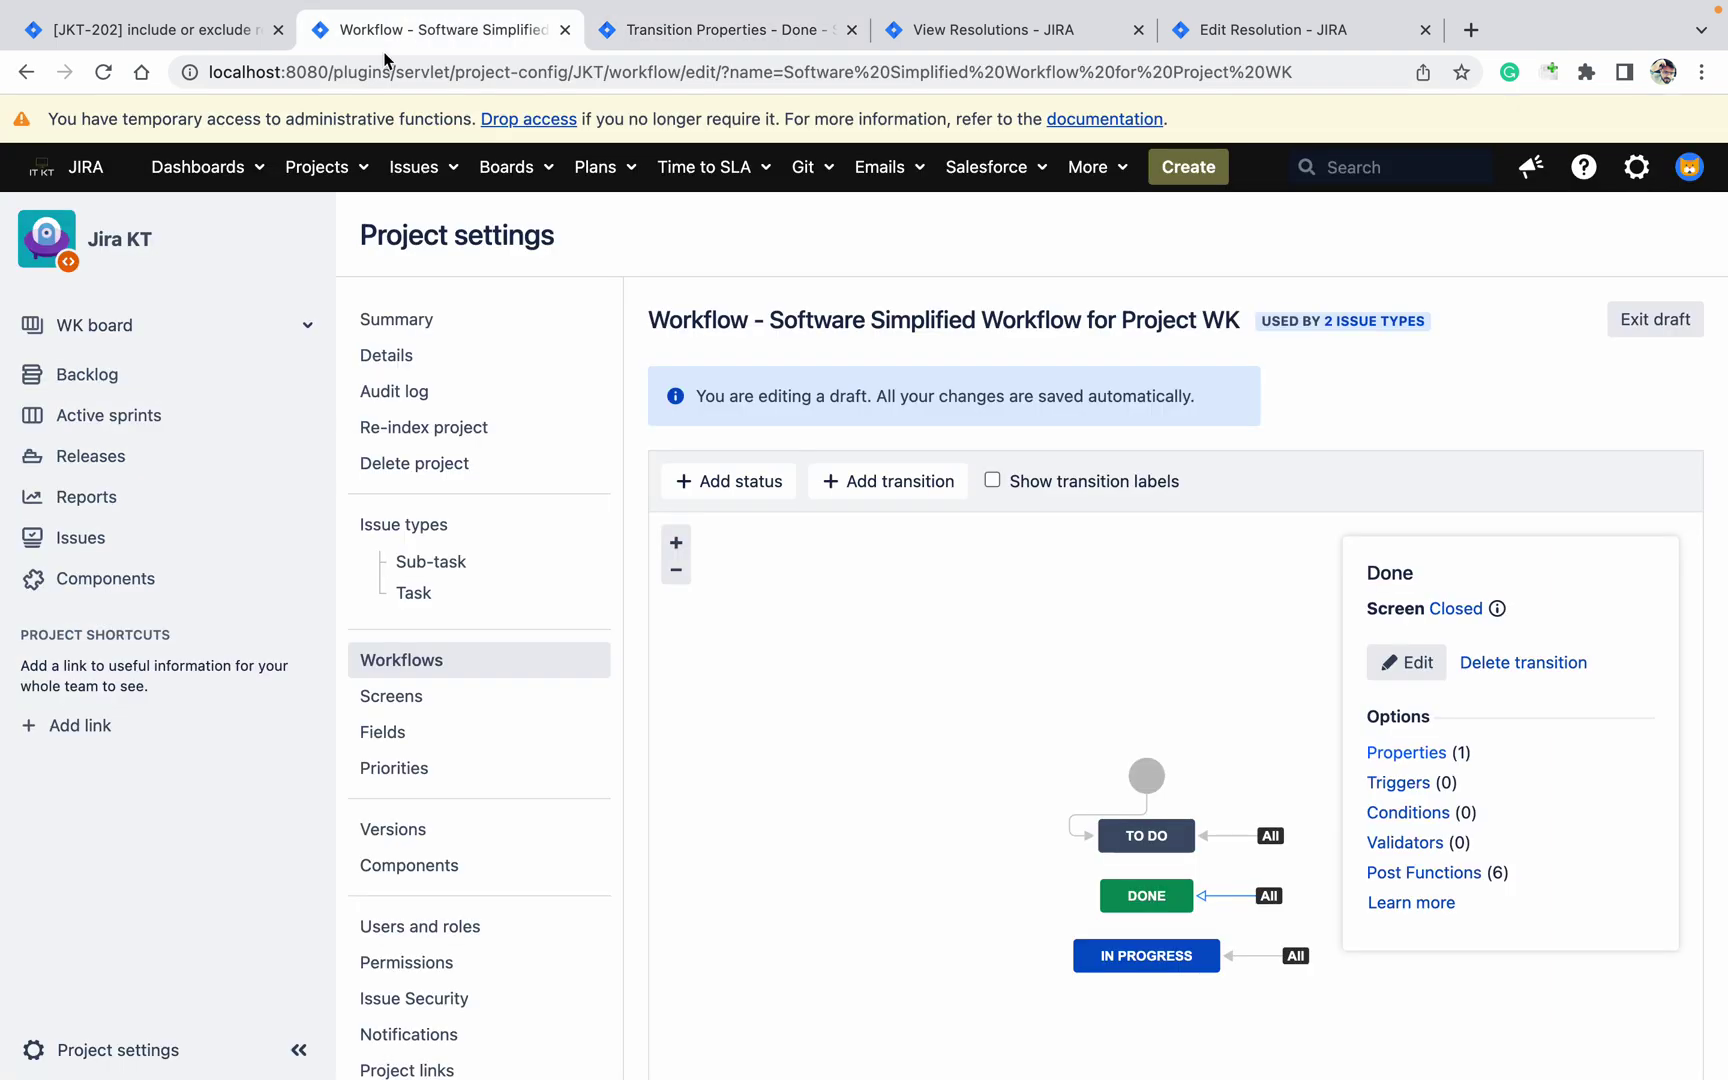
{"action": "left_click", "coordinate": [104, 73]}
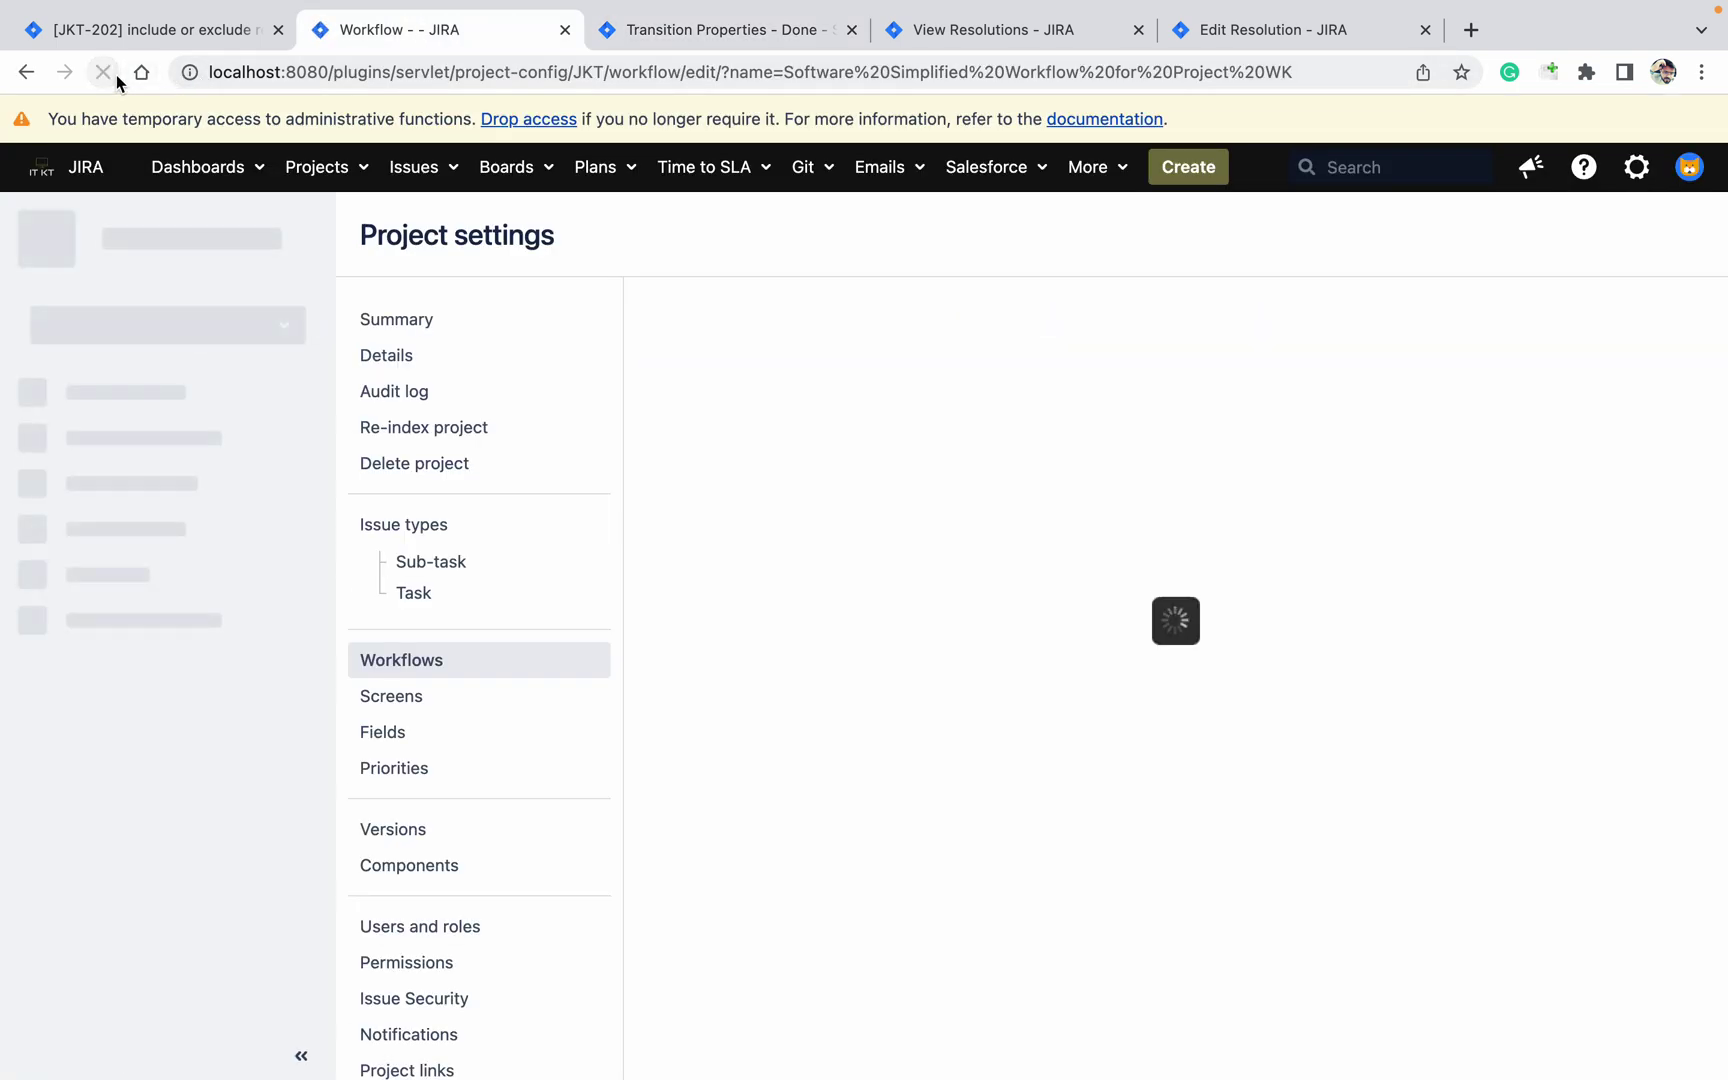
{"action": "left_click", "coordinate": [1228, 408]}
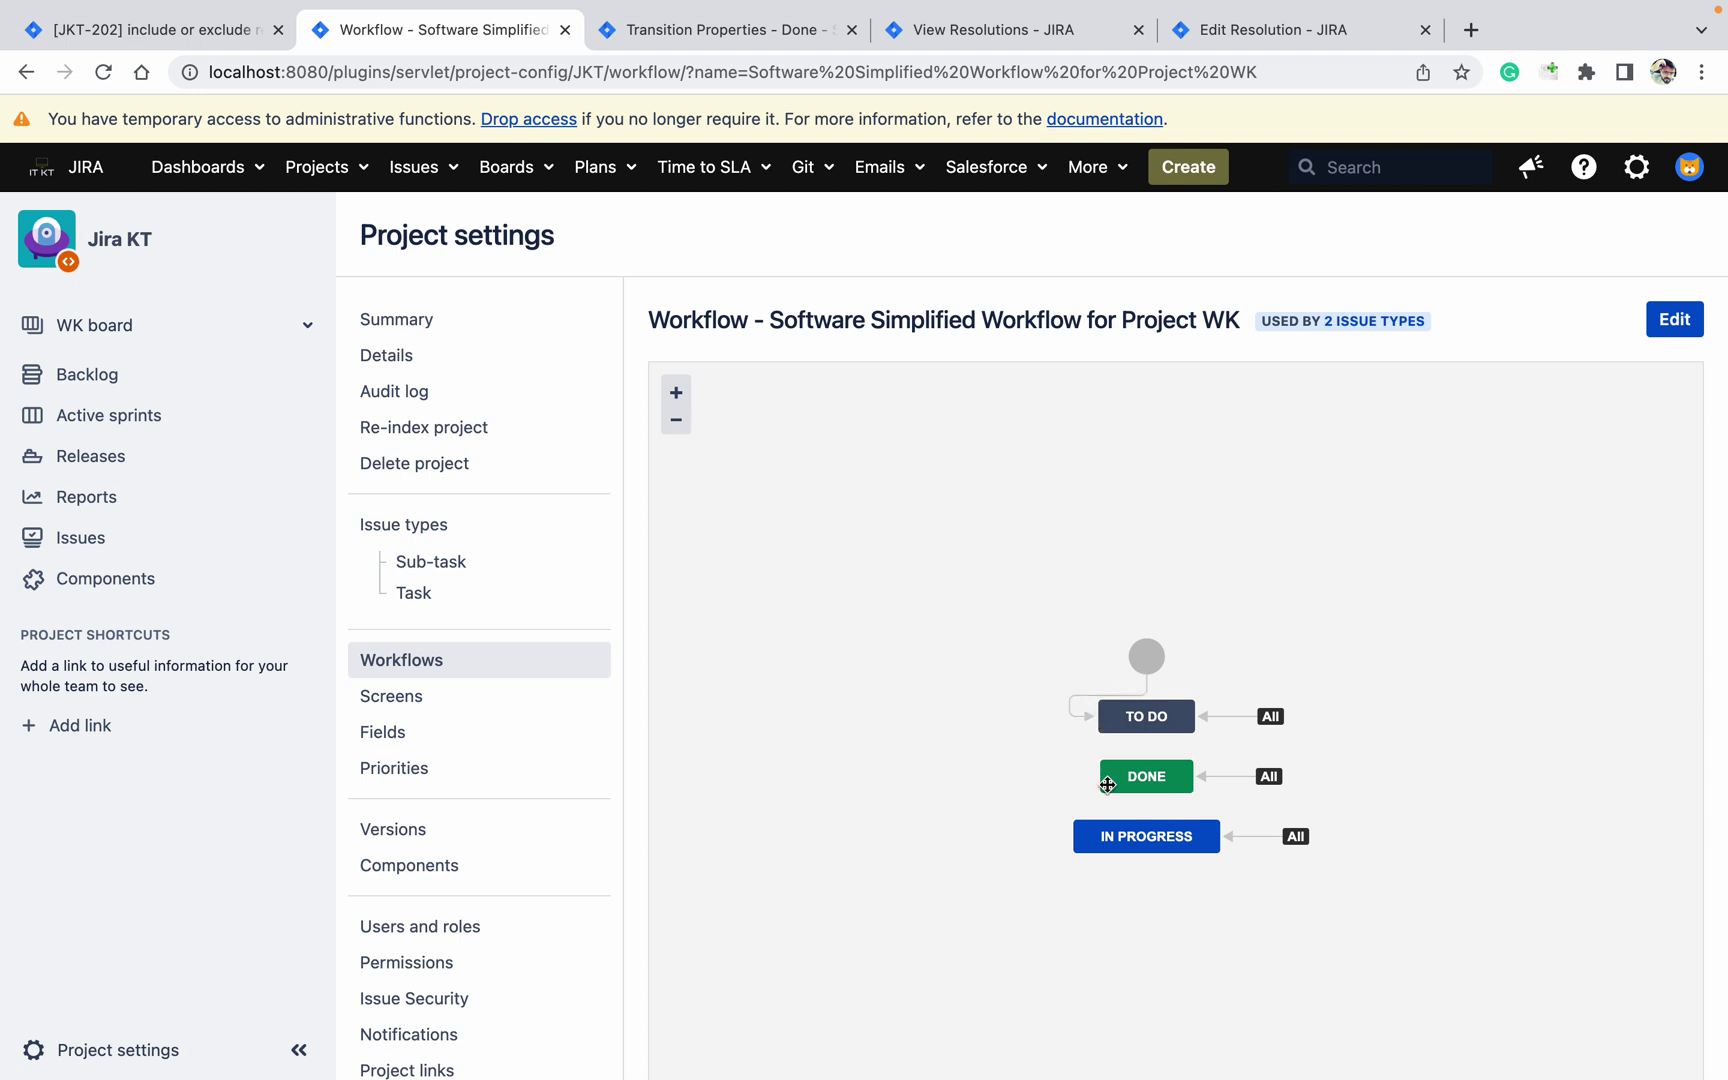
{"action": "left_click", "coordinate": [170, 42]}
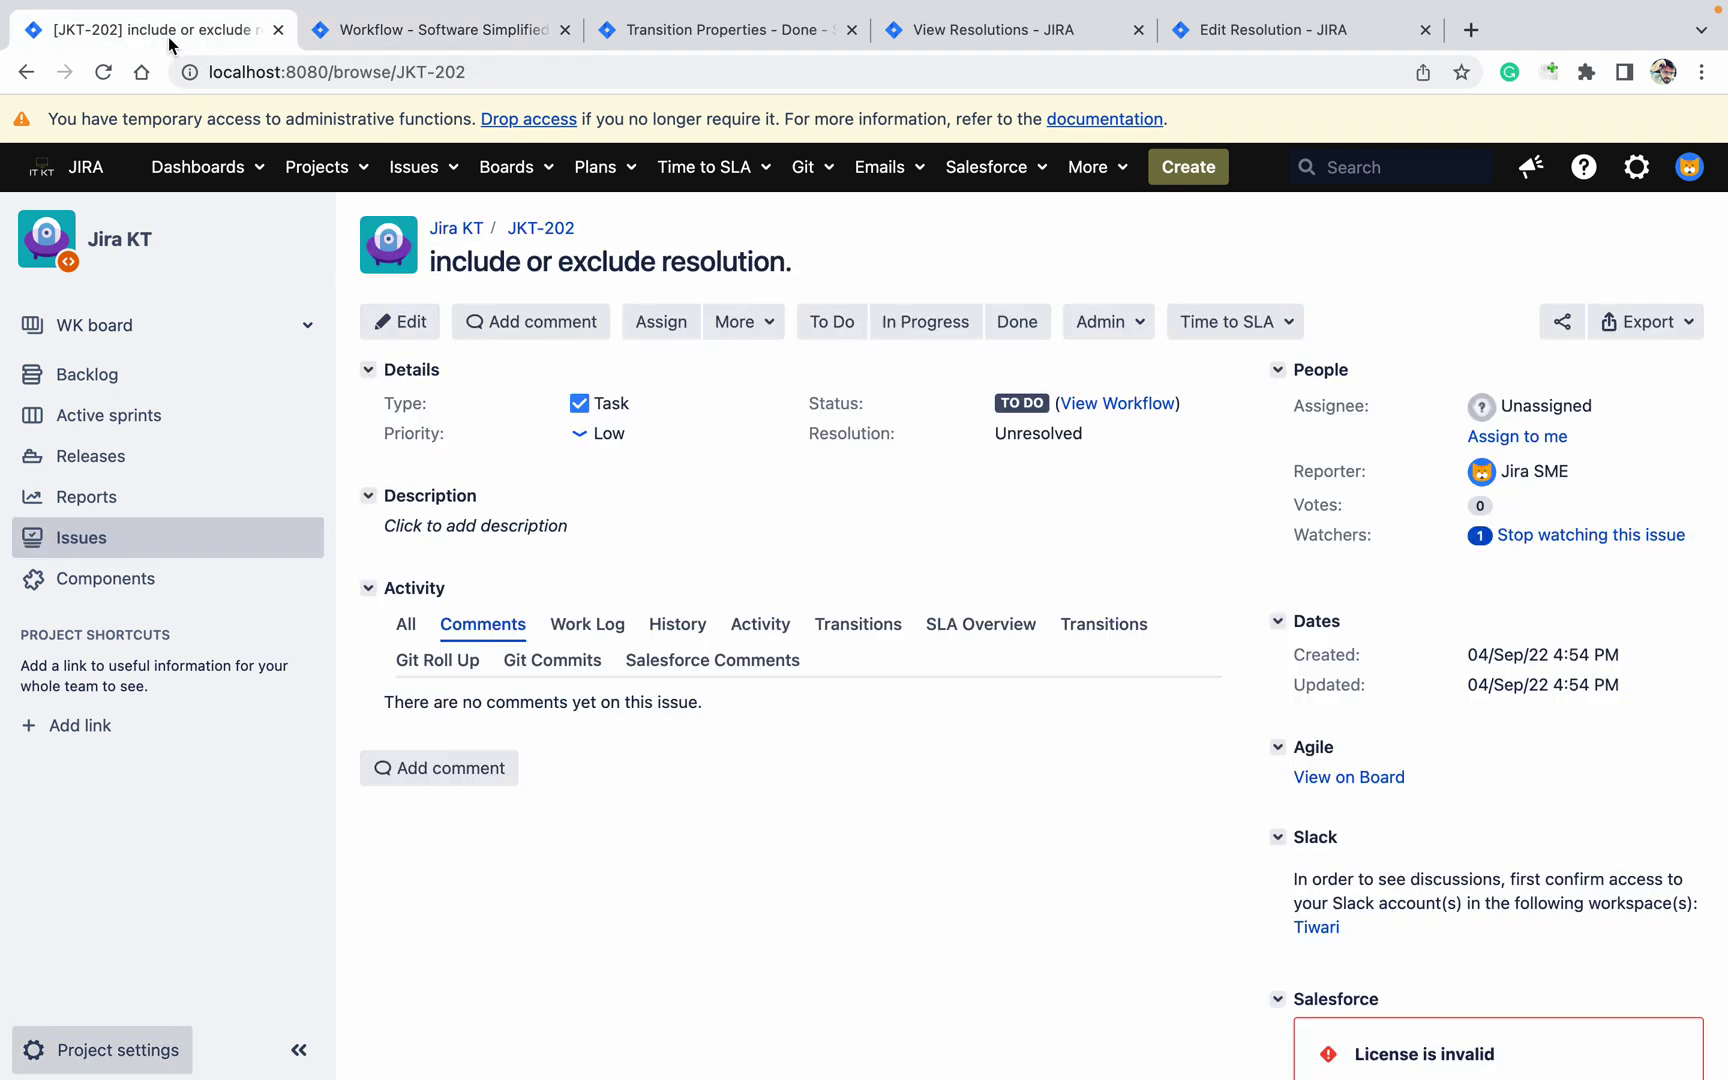
Step: Reload JKT-202, confirm the Done dialog's Resolution list shows only Done and Fixed, then cancel
{"action": "left_click", "coordinate": [104, 74]}
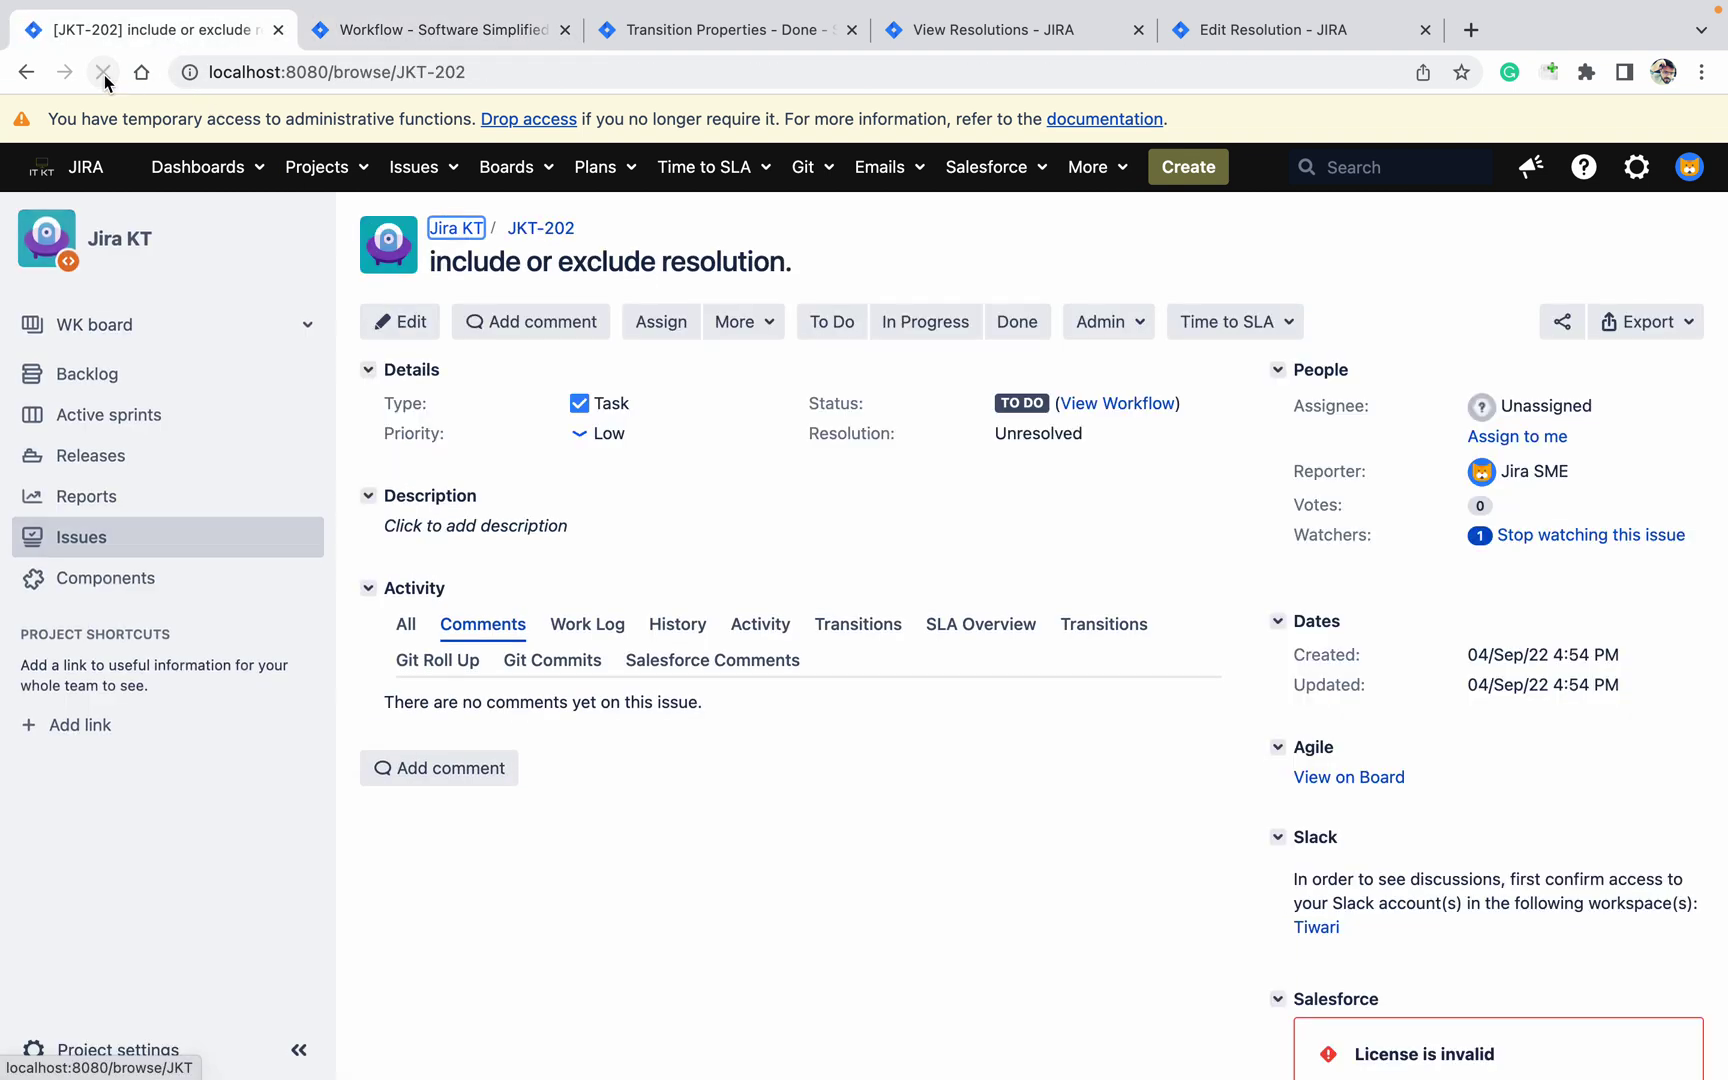
{"action": "left_click", "coordinate": [1018, 322]}
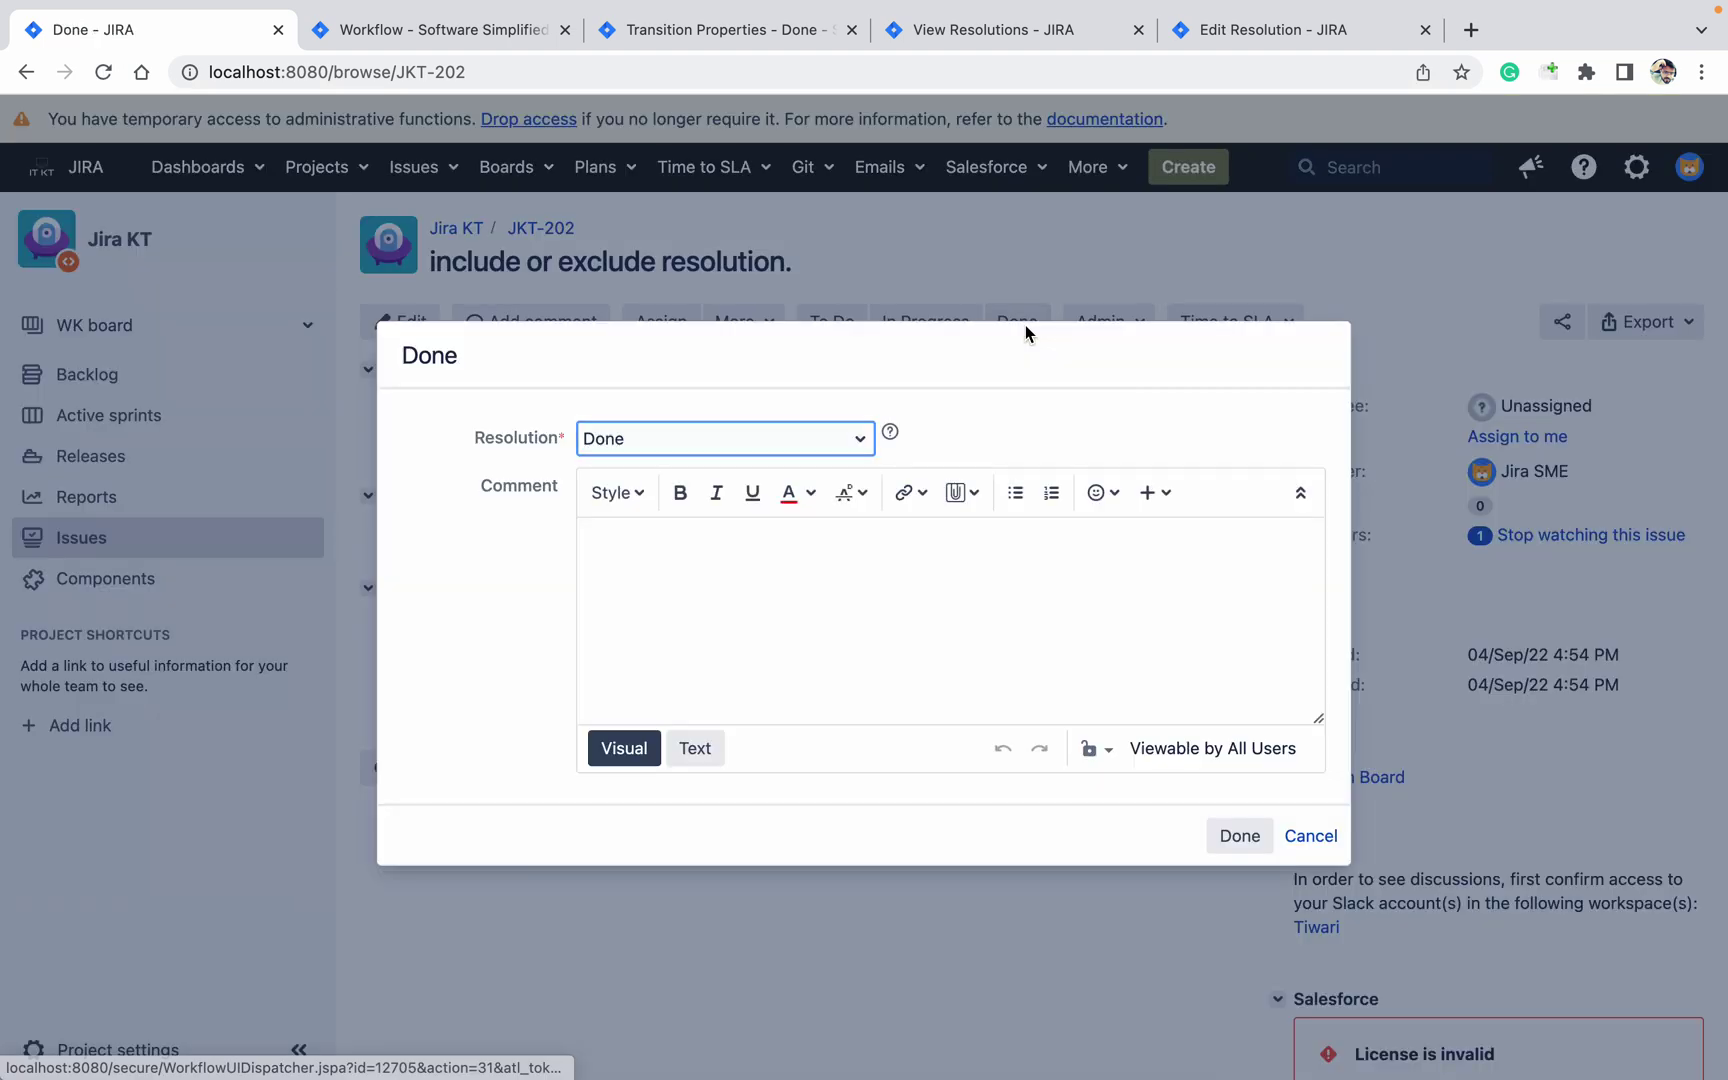
{"action": "left_click", "coordinate": [842, 440]}
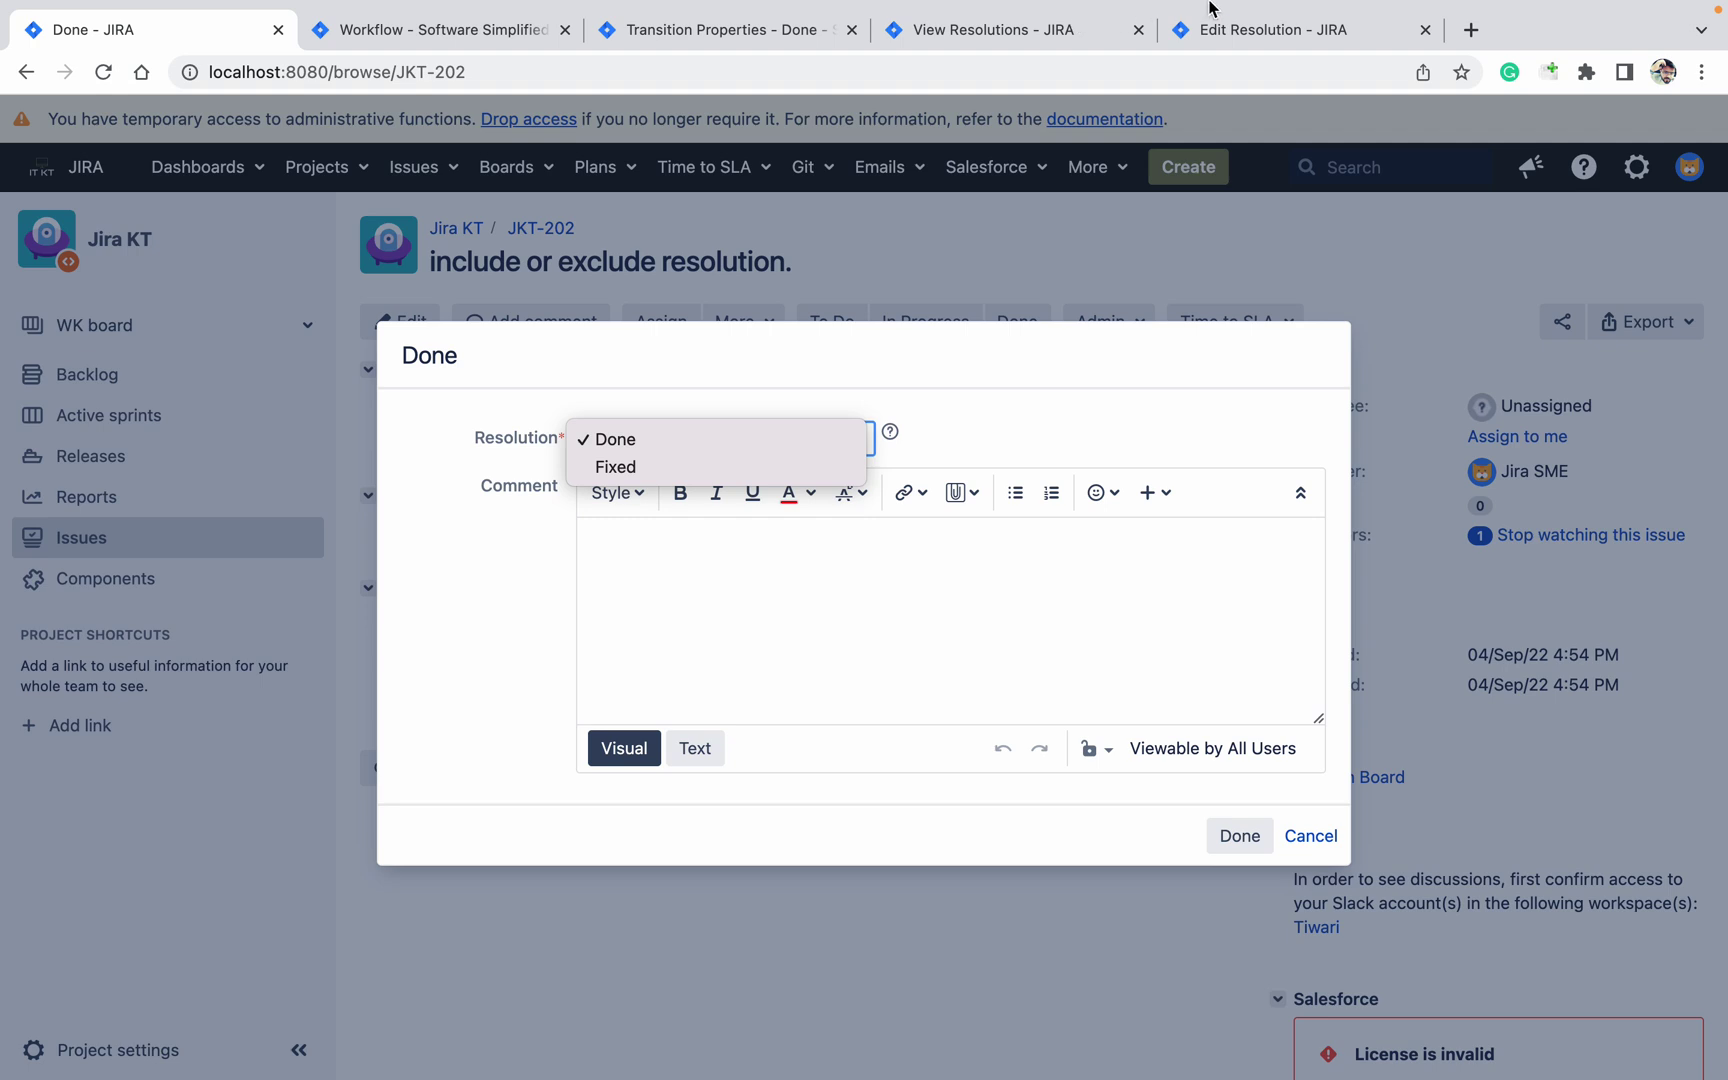
{"action": "left_click", "coordinate": [1333, 845]}
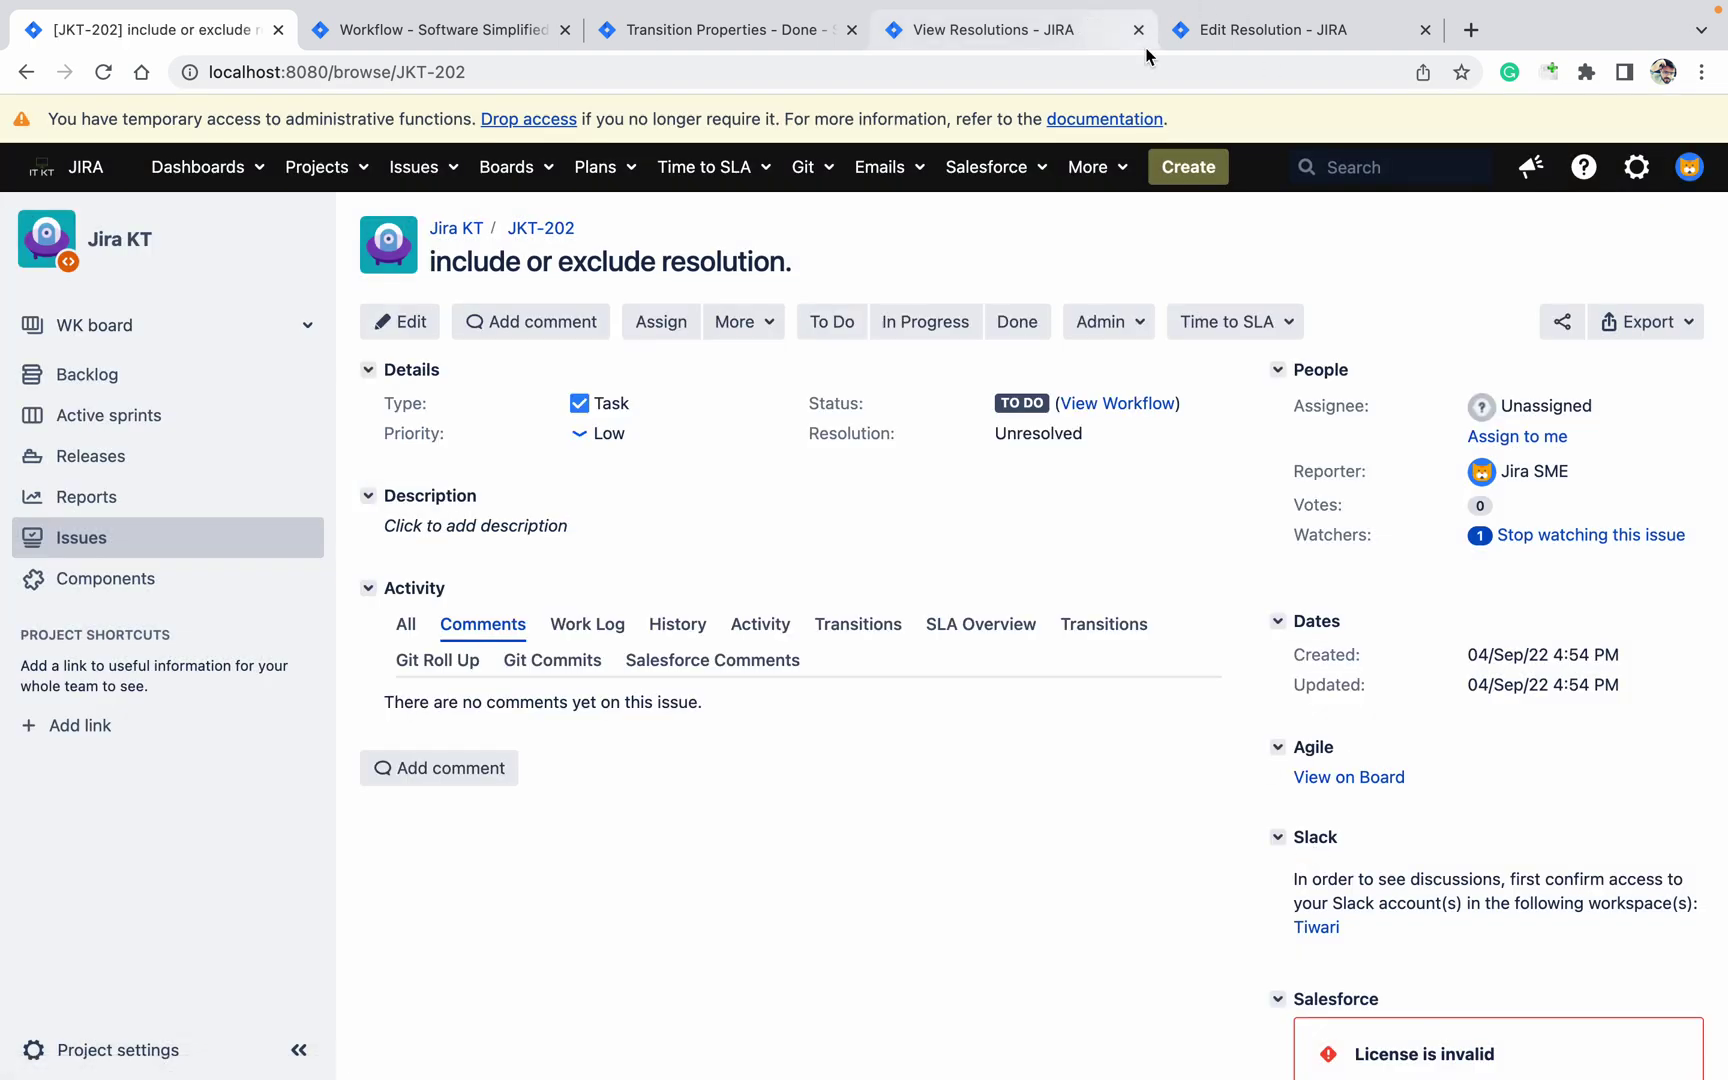
{"action": "mouse_move", "coordinate": [1145, 5]}
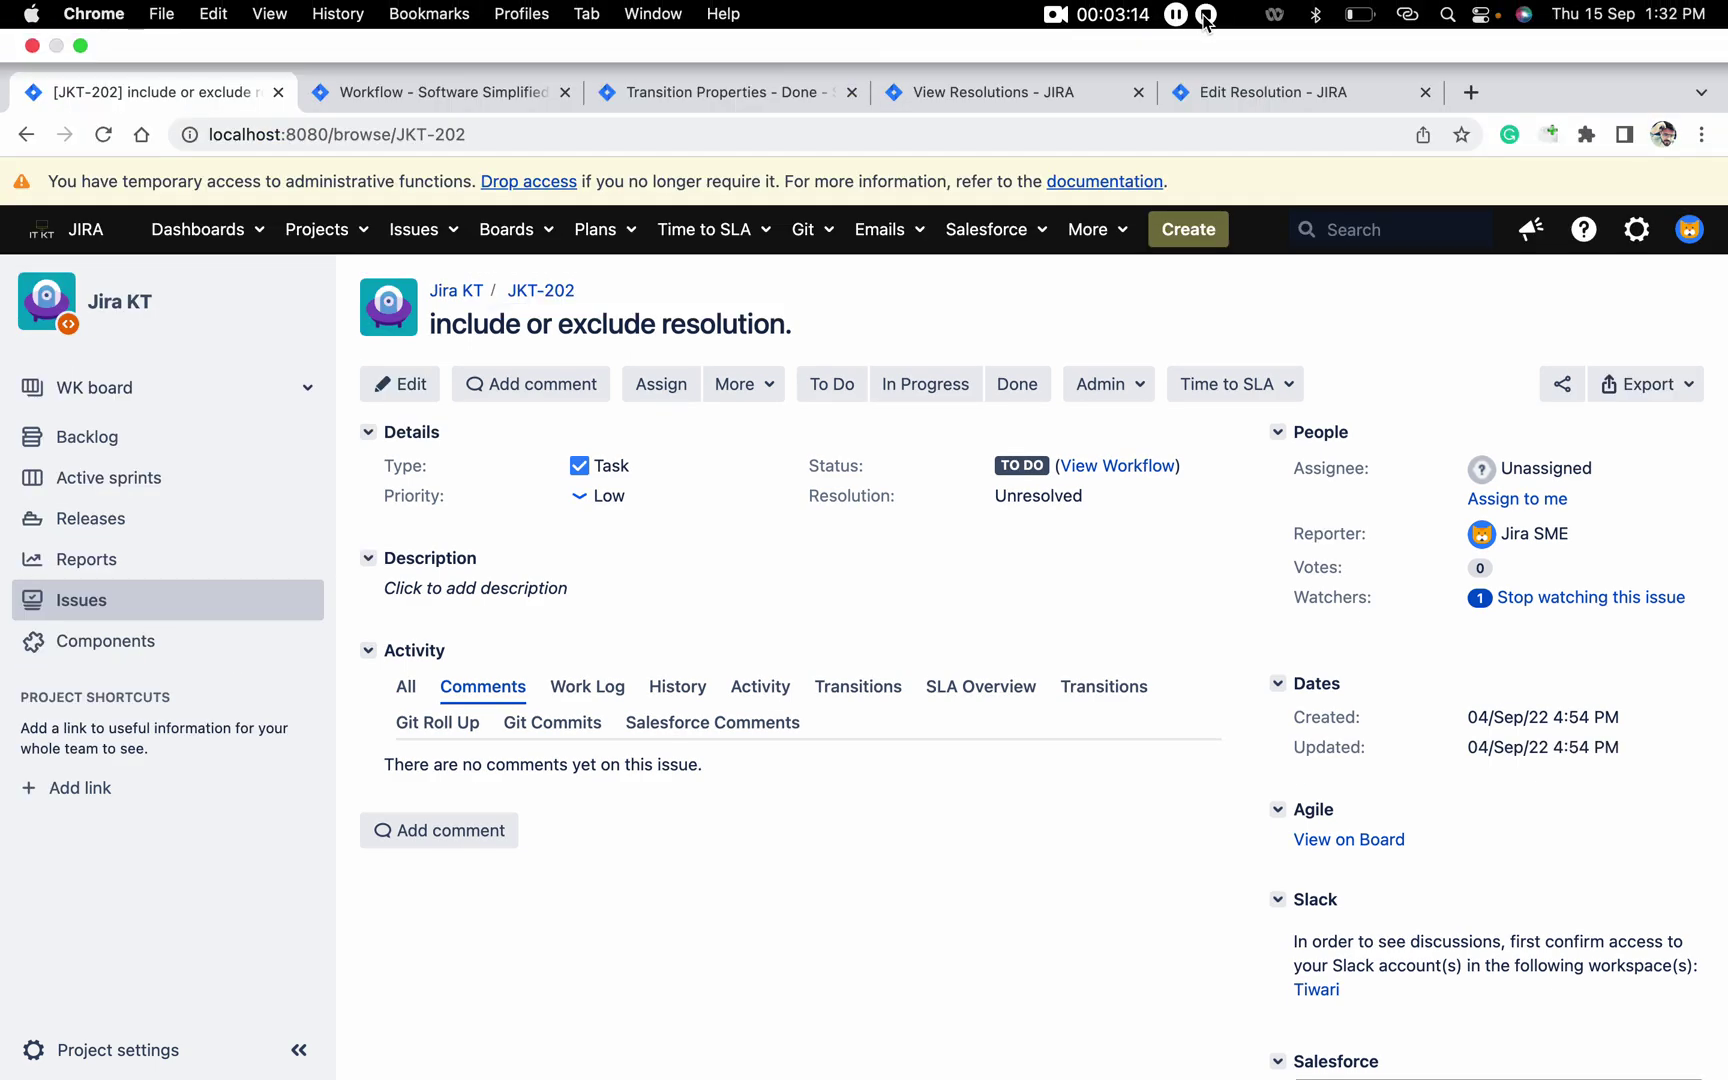